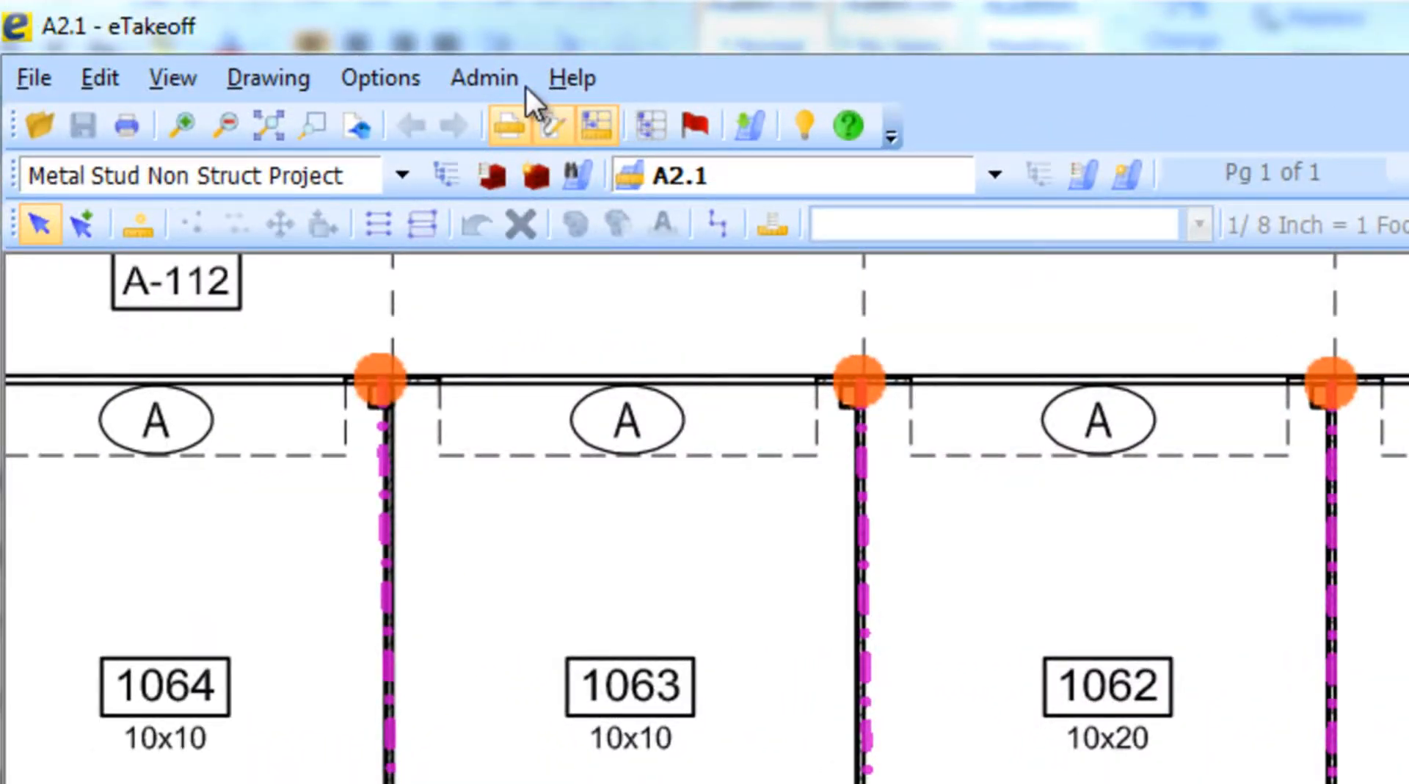
# - Open the General tab of the user preferences and close it with OK
pyautogui.click(511, 86)
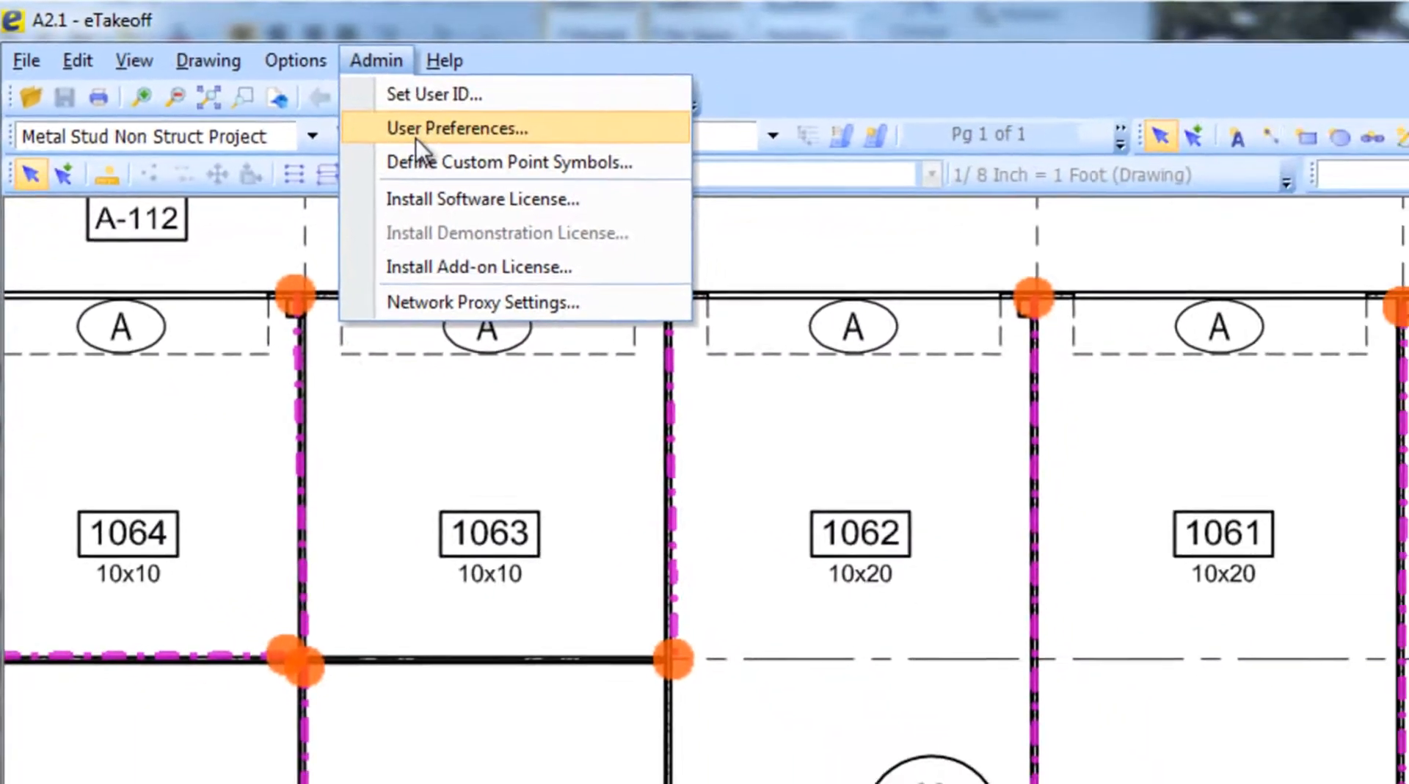
pyautogui.click(412, 138)
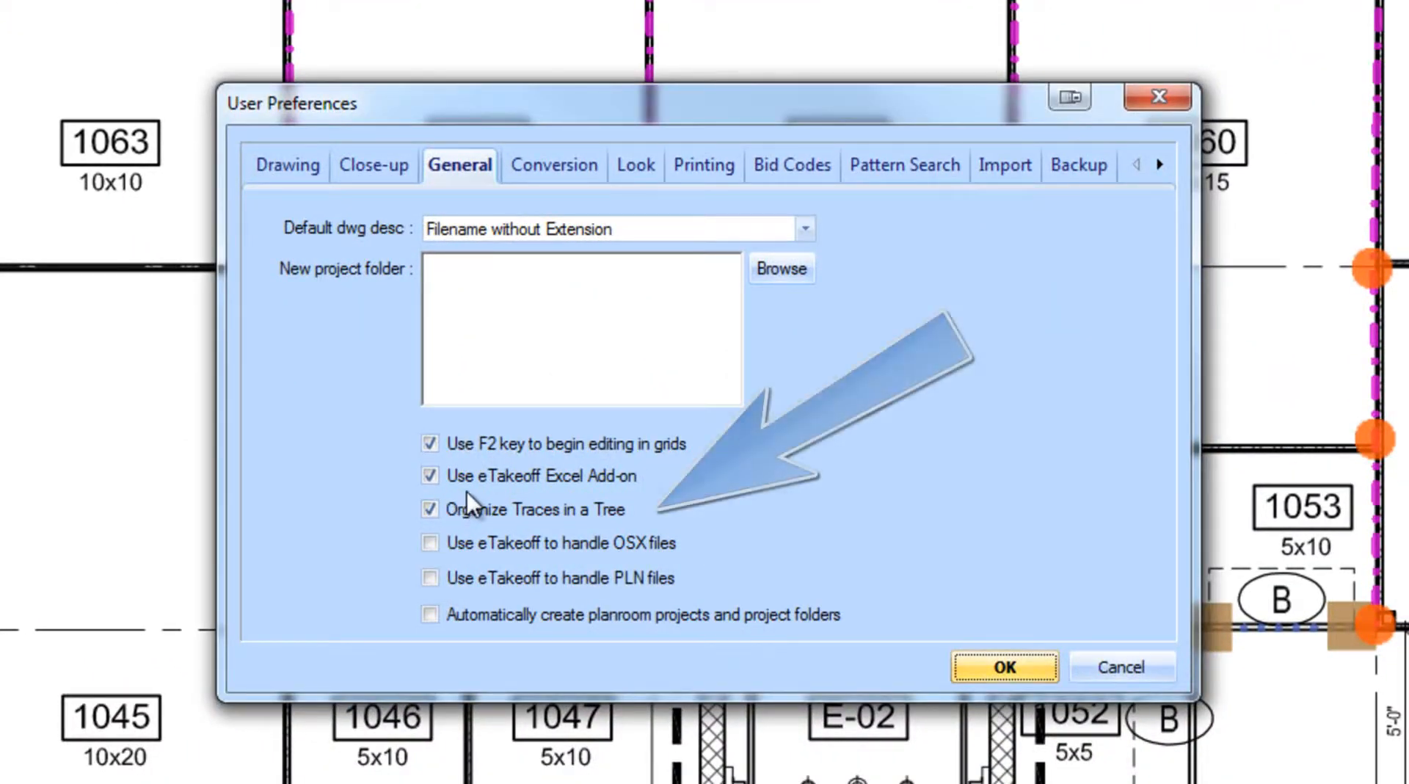
pyautogui.click(1004, 666)
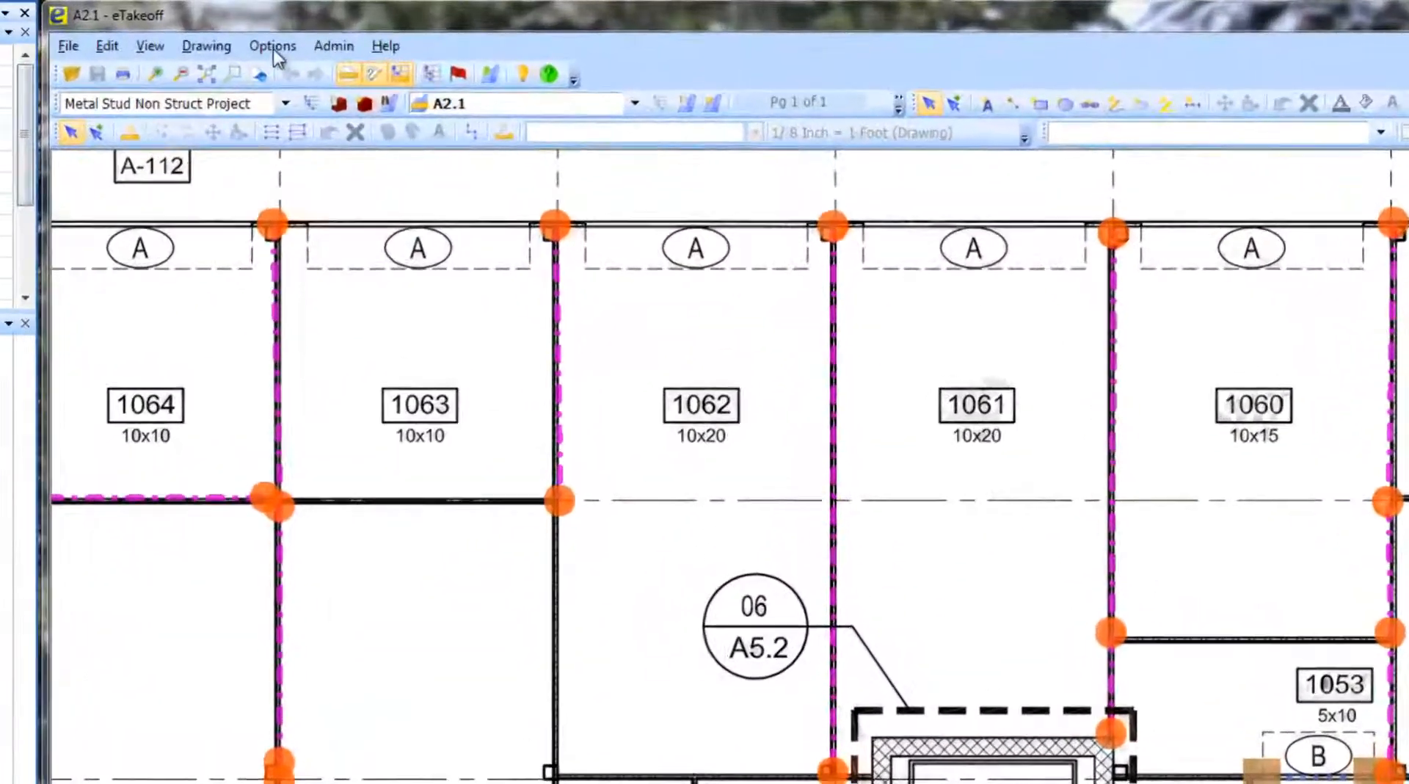
# - Start adding a new standard trace in the Catalog Sample > Pipe, Coated folder of the standard trace list
pyautogui.click(456, 30)
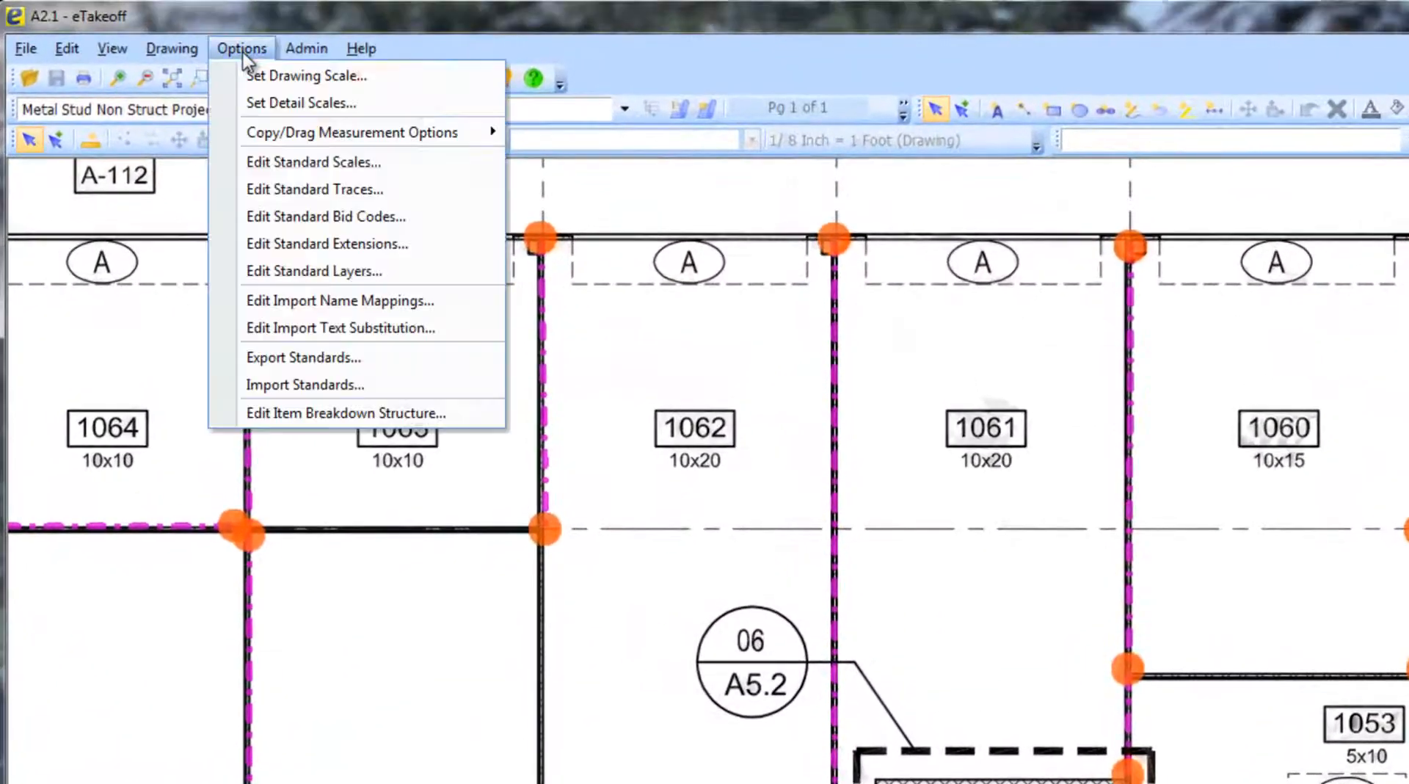
pyautogui.click(320, 191)
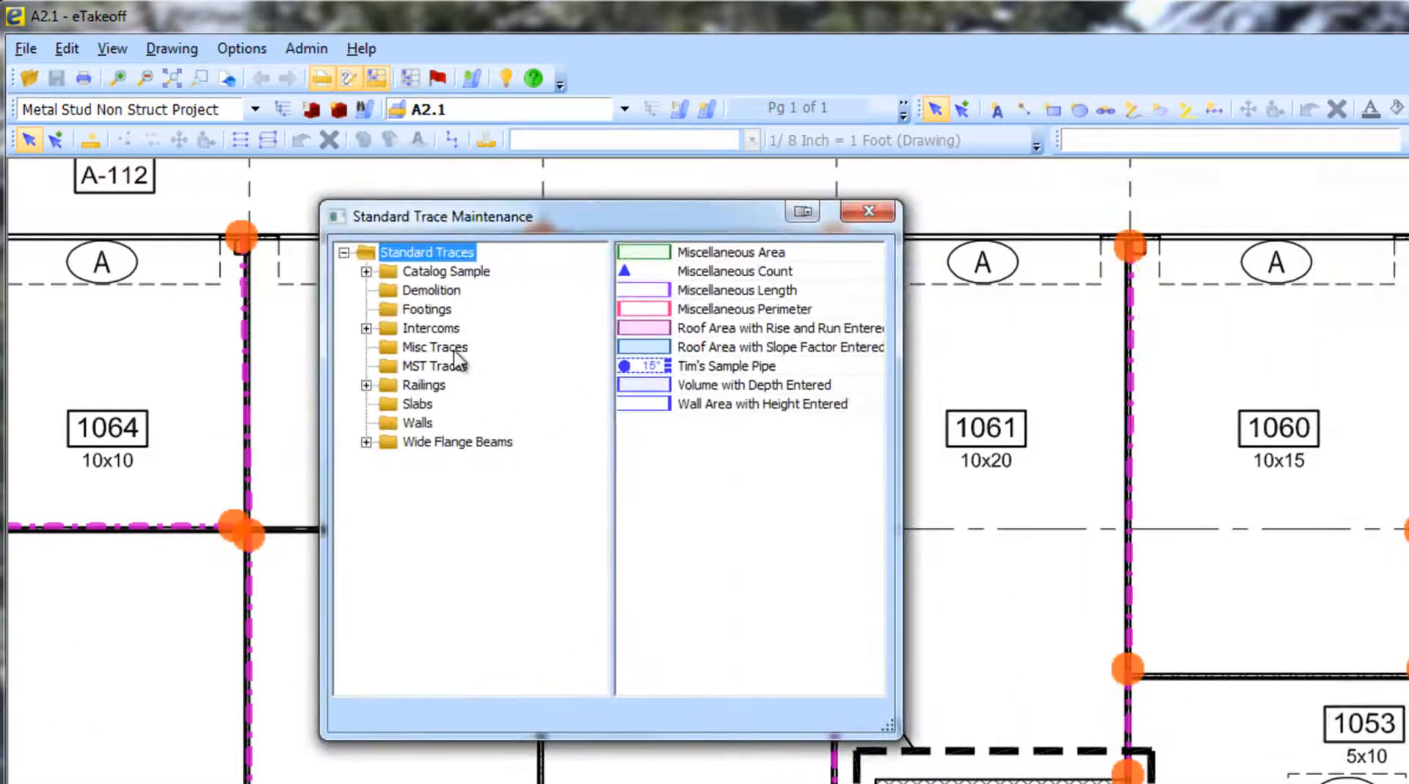
pyautogui.click(365, 271)
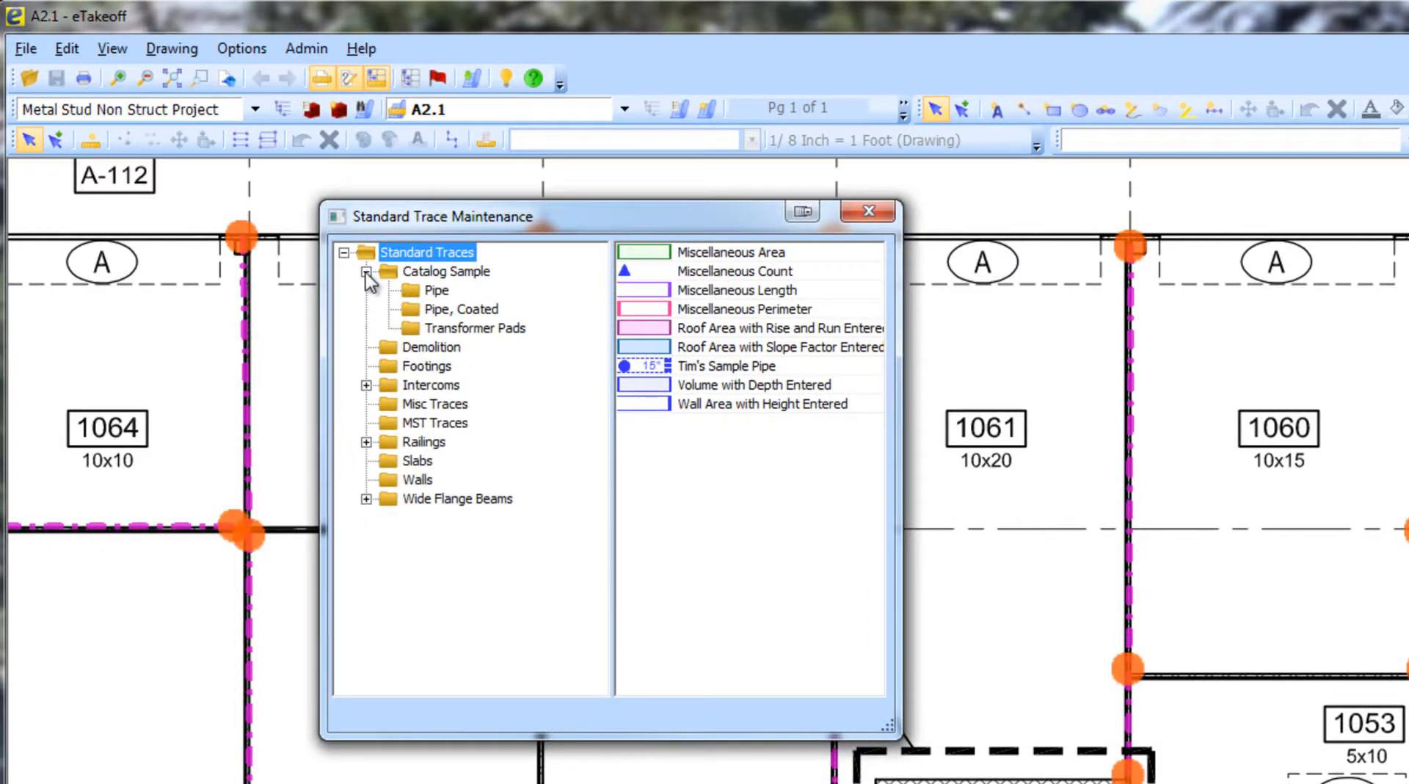
pyautogui.click(411, 311)
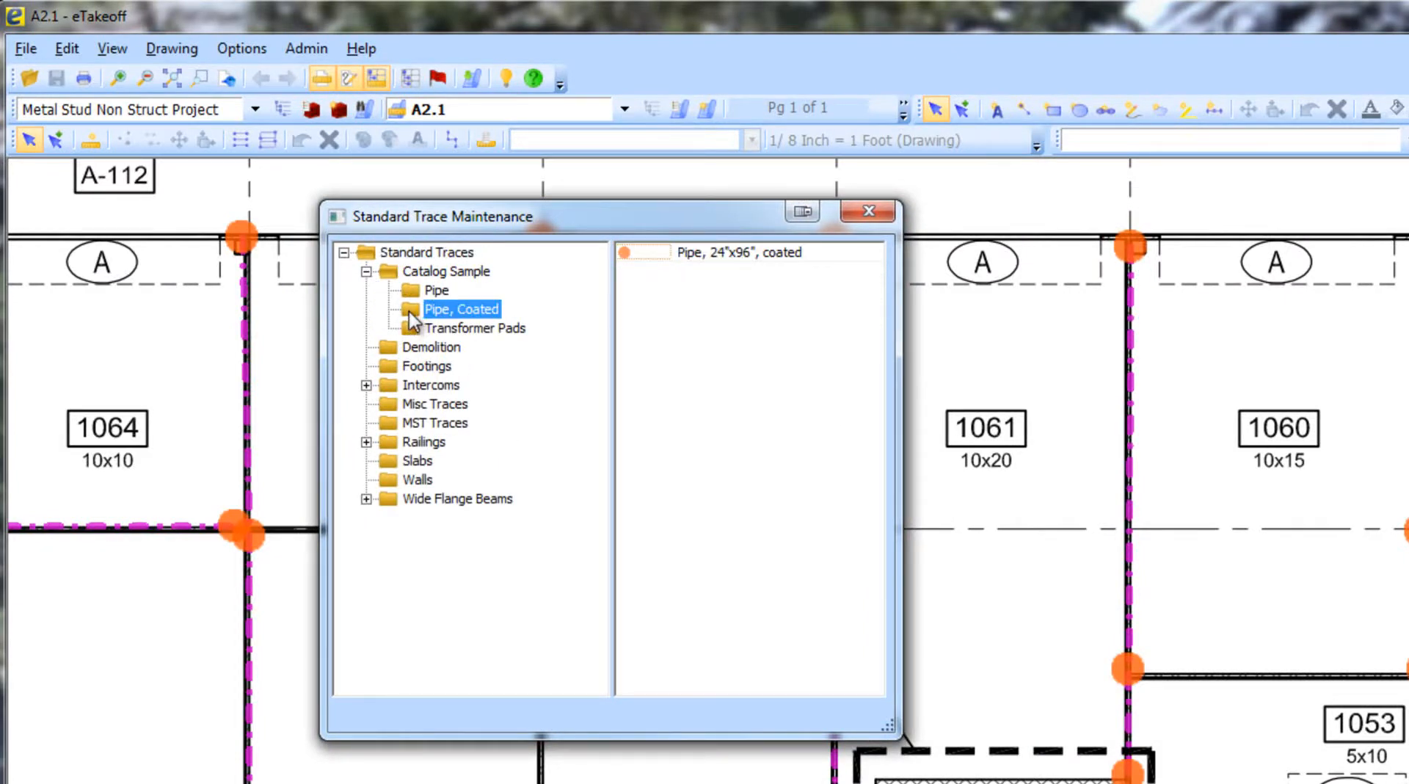
pyautogui.rightClick(671, 276)
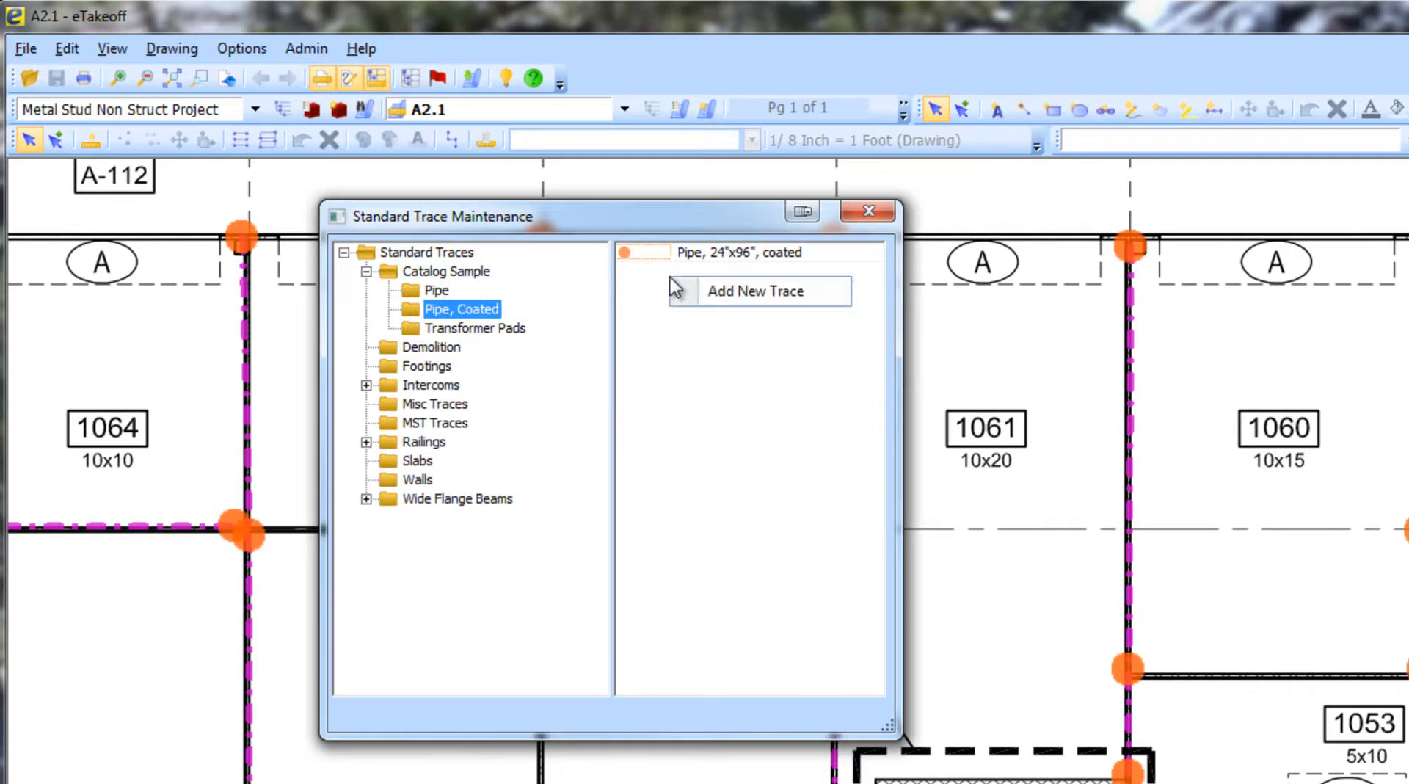
pyautogui.click(713, 289)
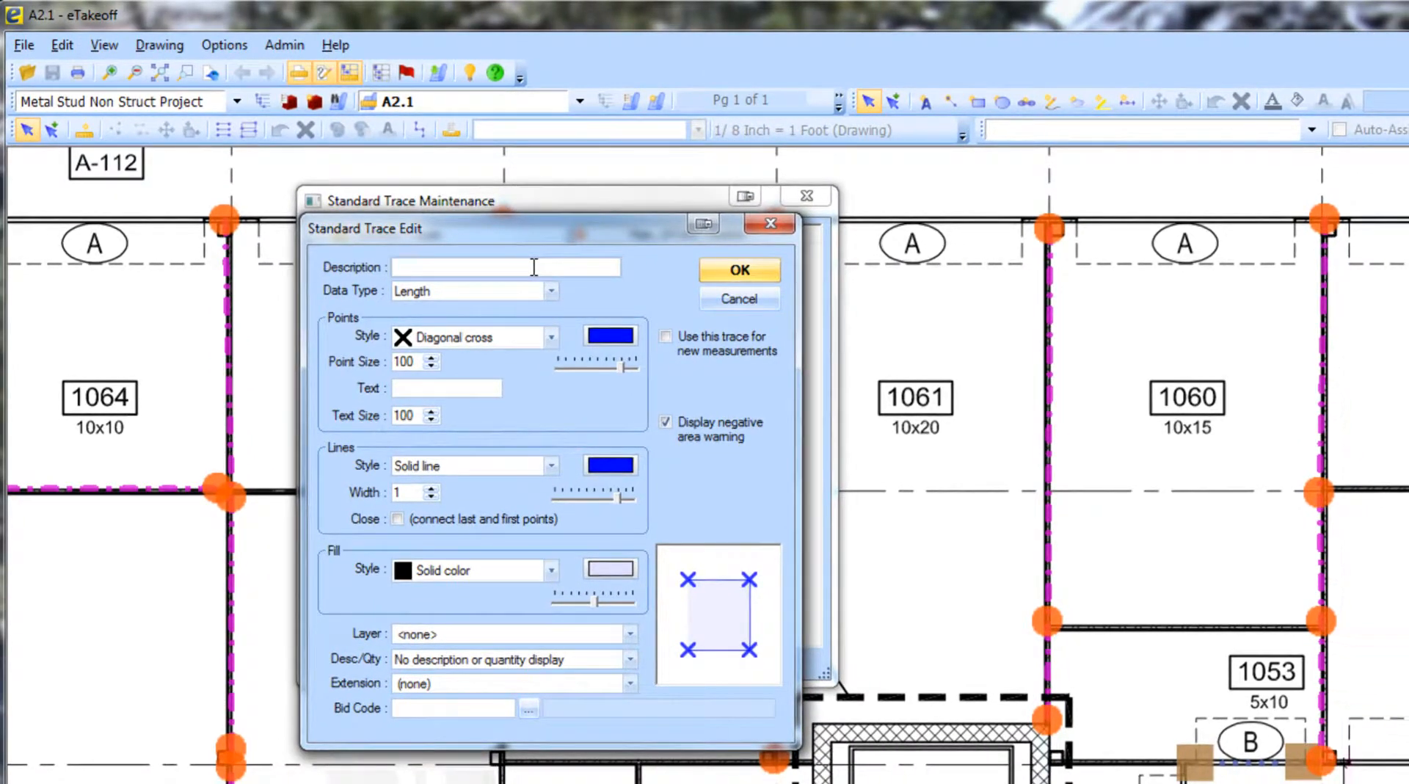
# - Describe the new trace as Pipe, Coated, 15" and give its points a red Circle - filled style
pyautogui.write('Pipe, Coated, 15"')
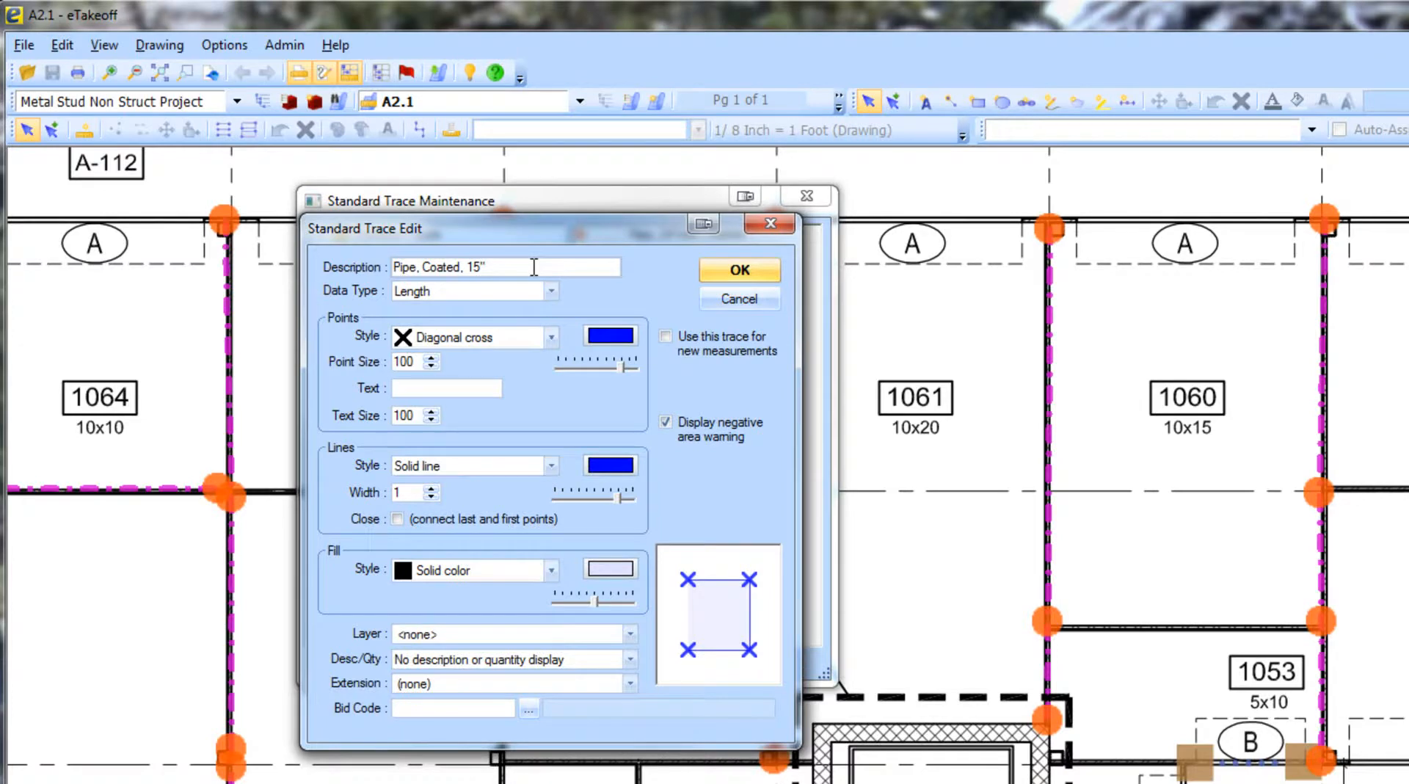
pyautogui.click(551, 337)
pyautogui.click(464, 382)
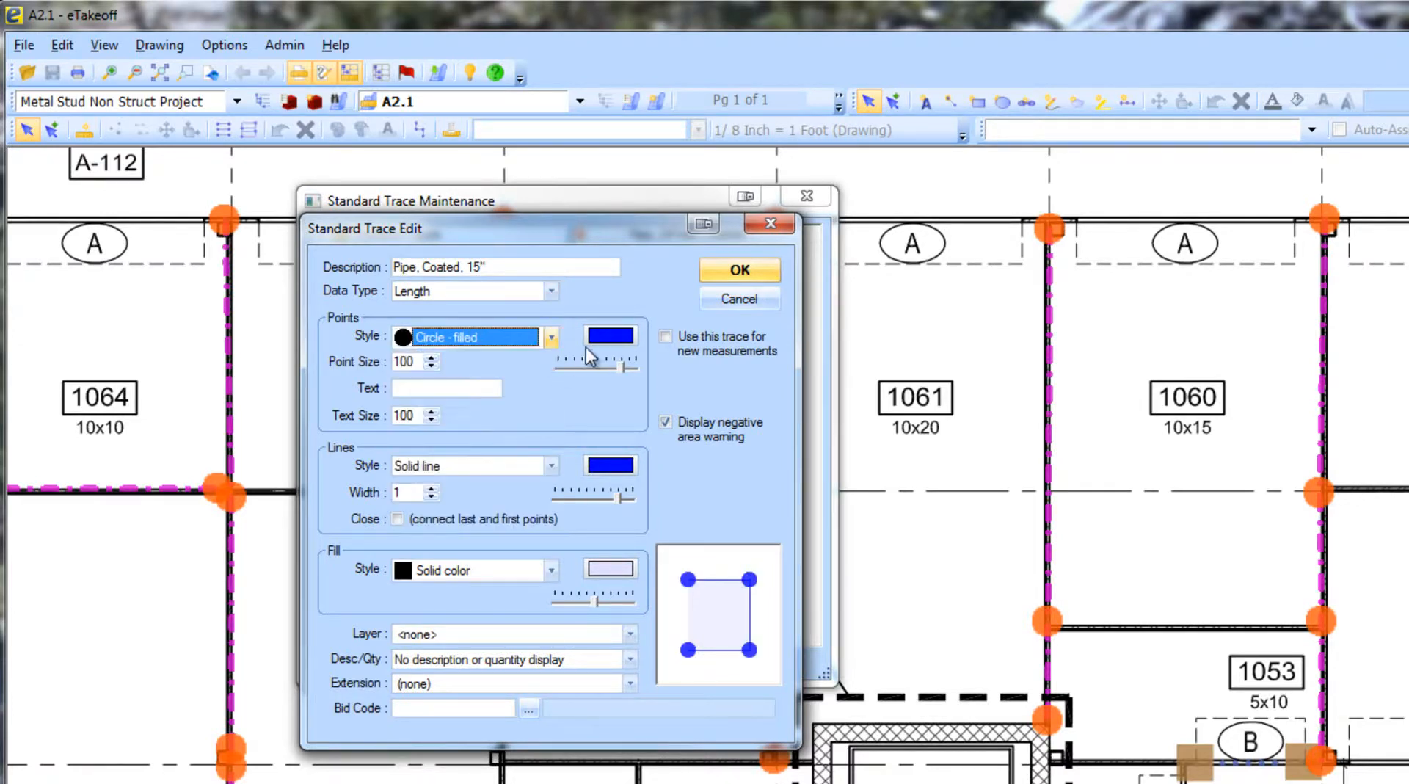
pyautogui.click(624, 337)
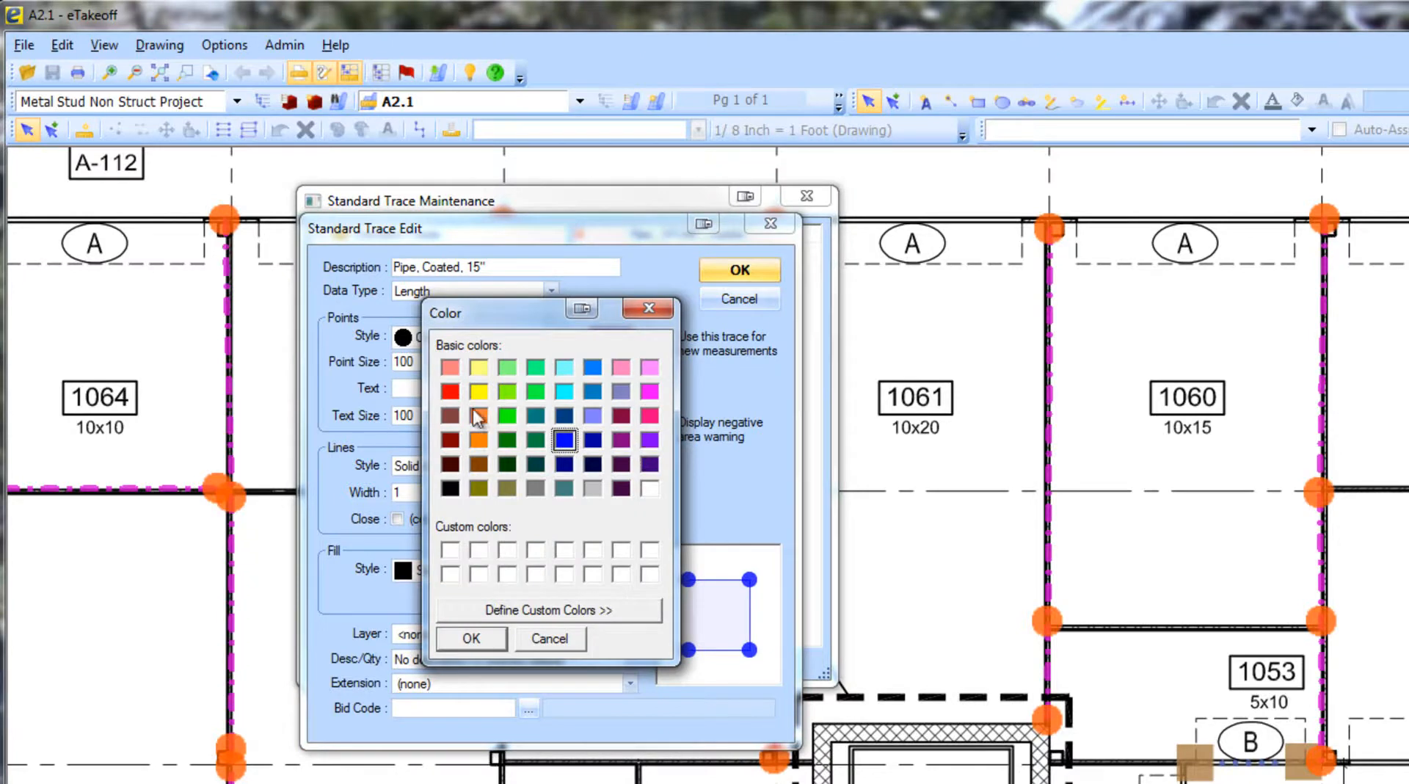
pyautogui.click(450, 391)
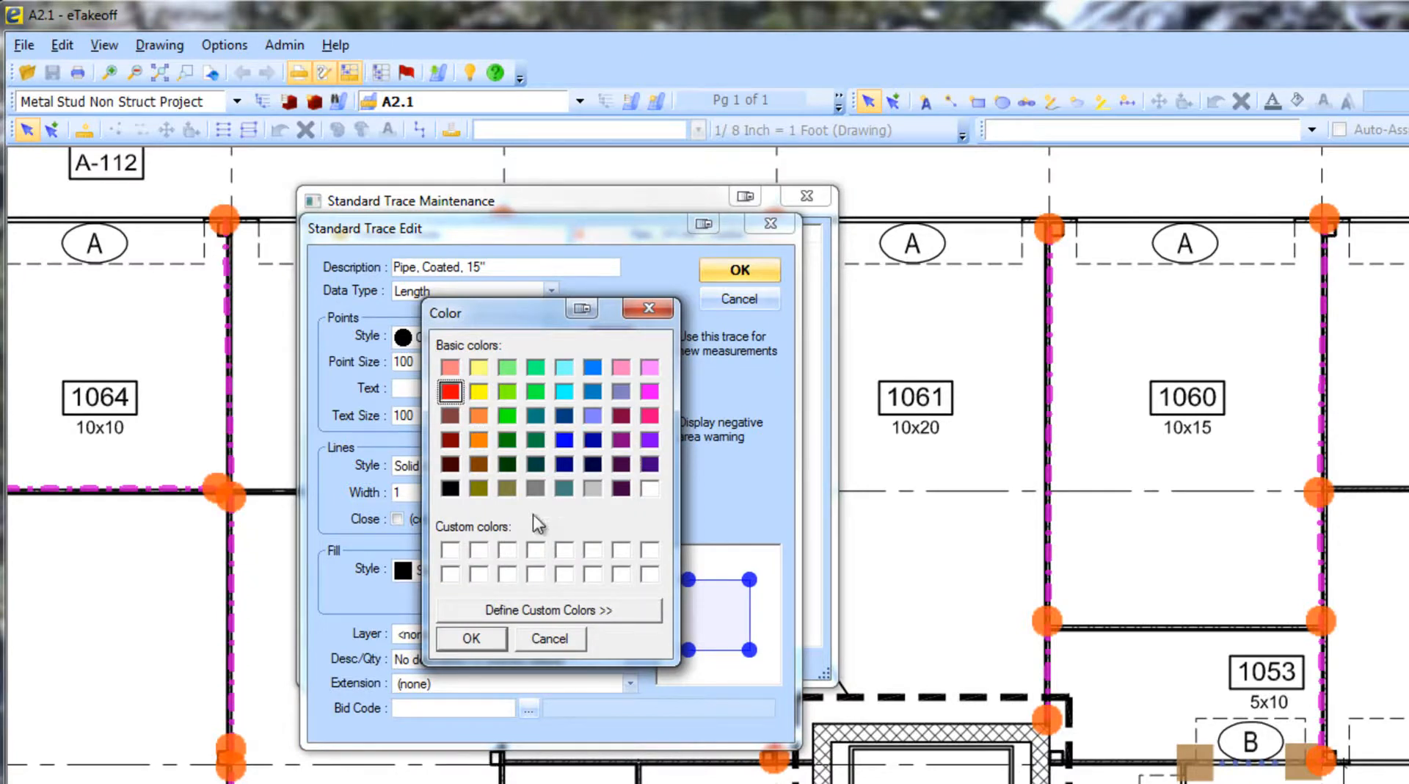
pyautogui.click(472, 639)
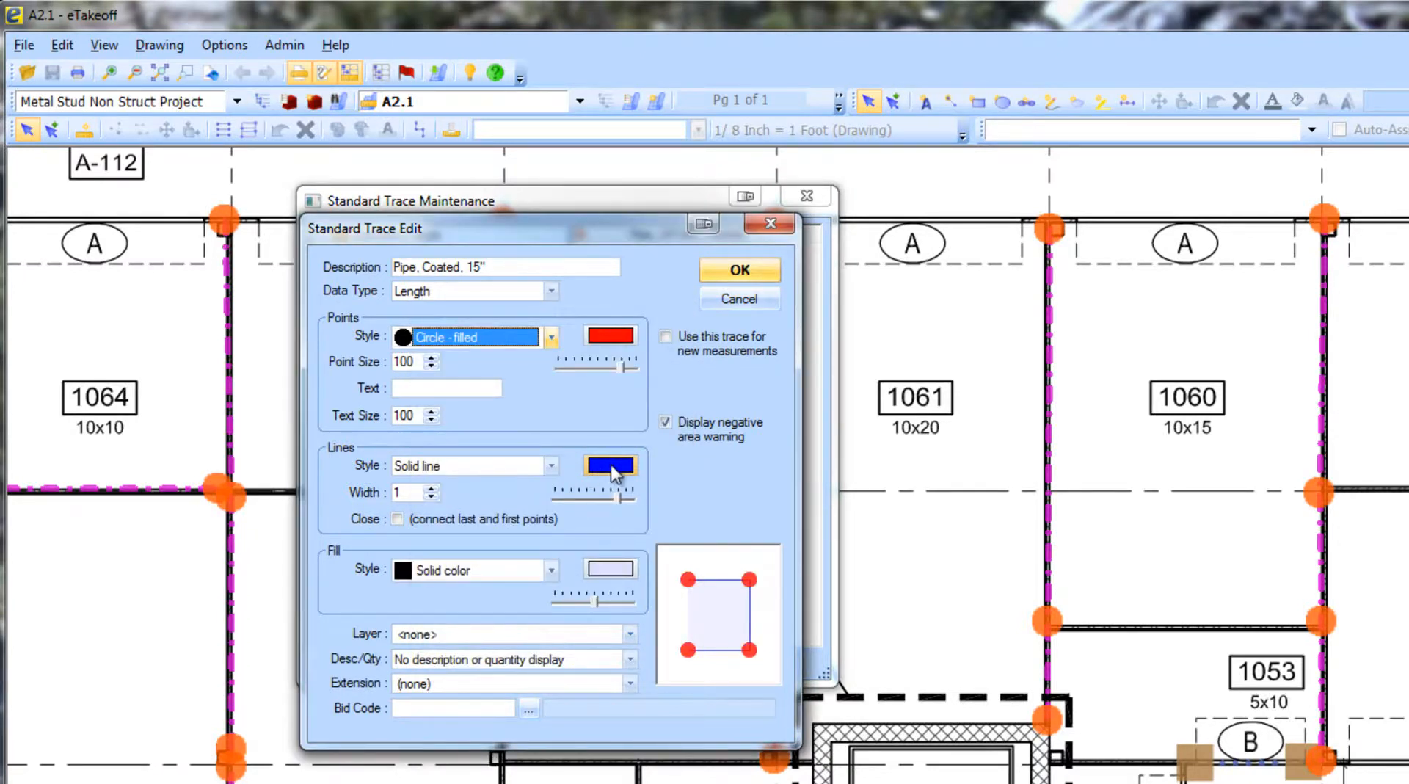
# - Set the trace's line colour to a custom blue (Hue 145, Sat 131, Lum 108)
pyautogui.click(610, 465)
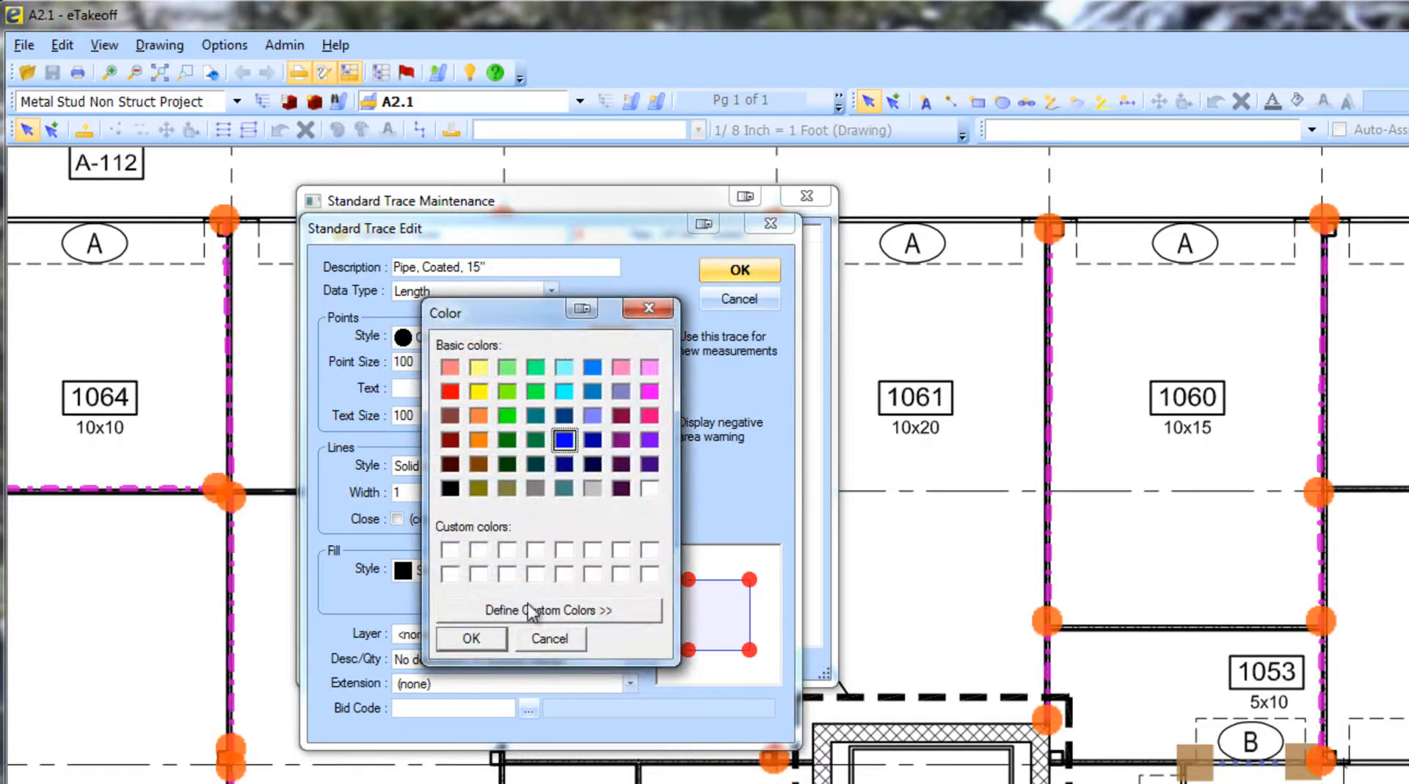
pyautogui.click(531, 612)
pyautogui.click(796, 432)
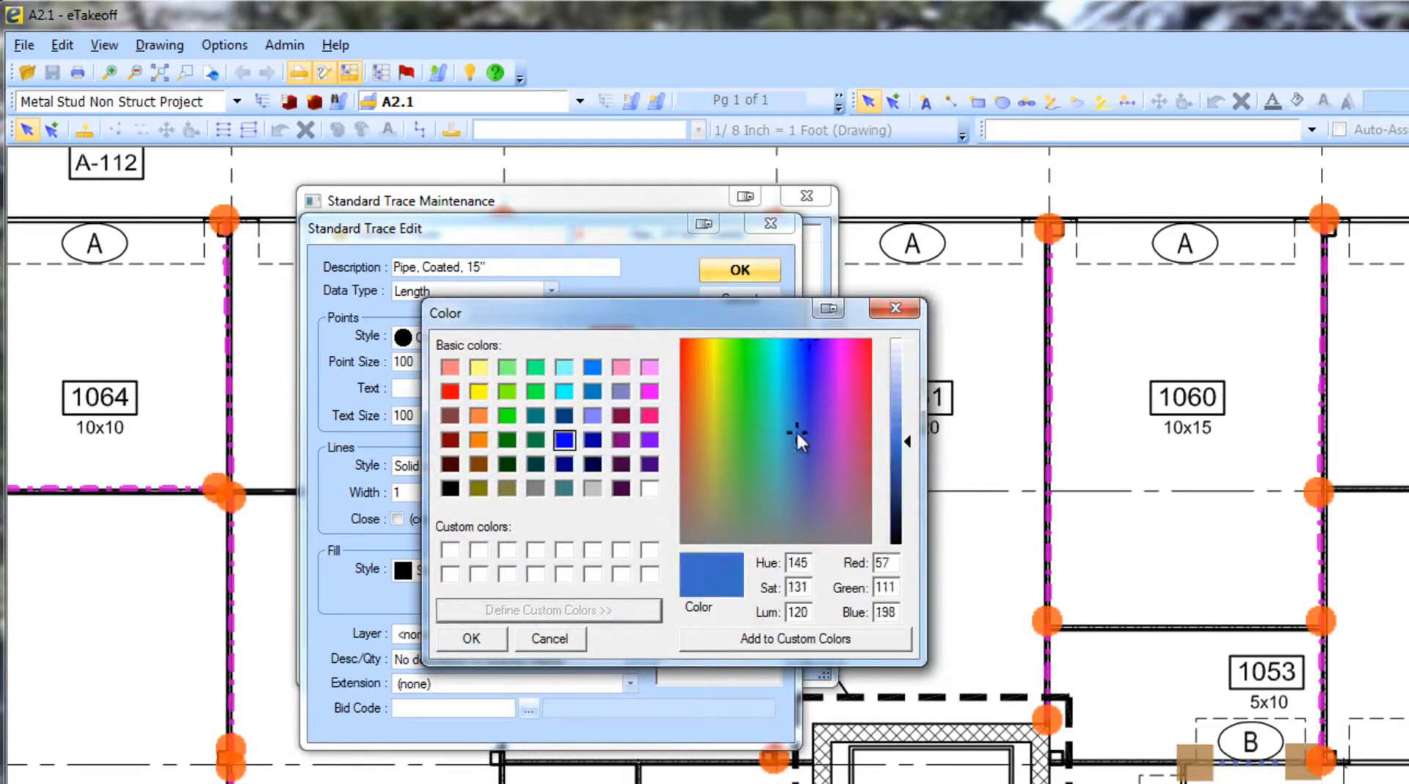
pyautogui.click(912, 450)
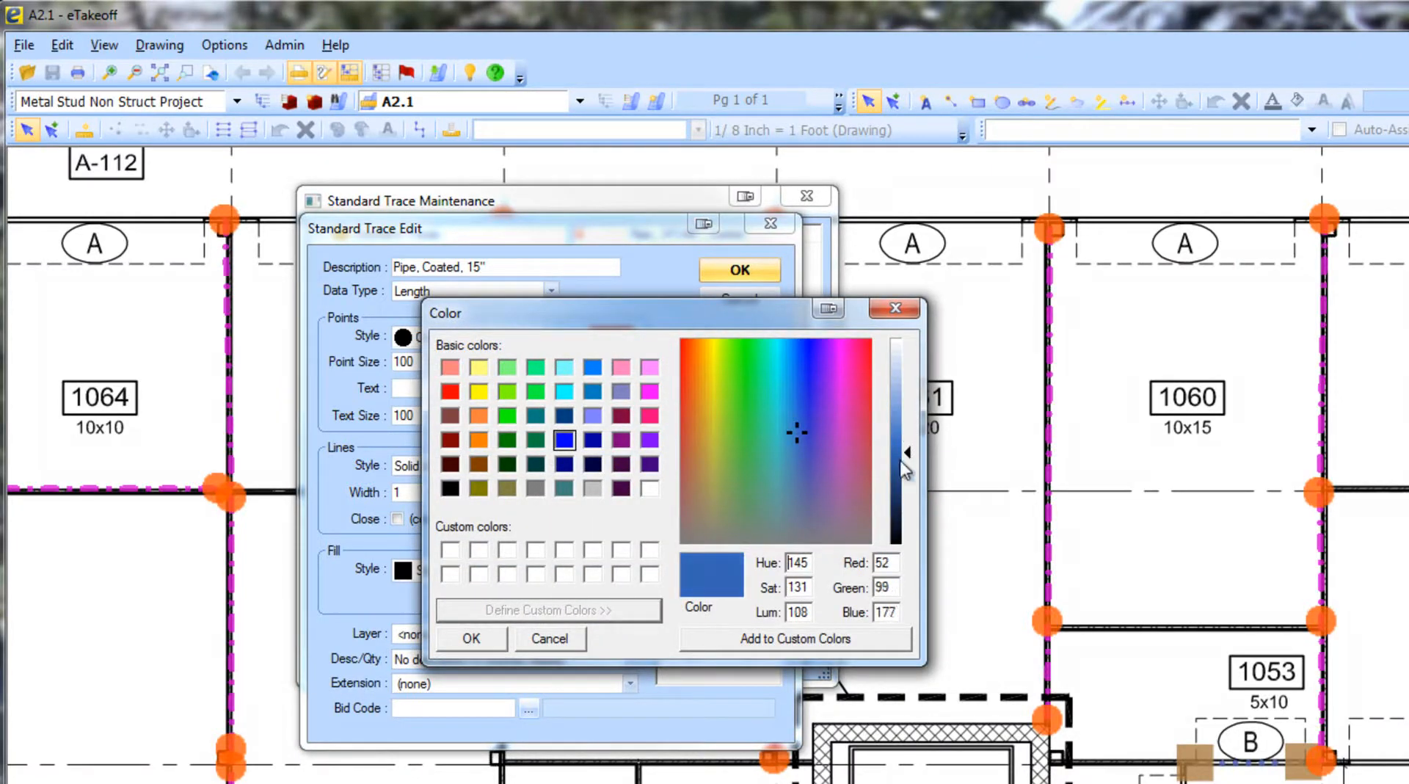
pyautogui.click(476, 640)
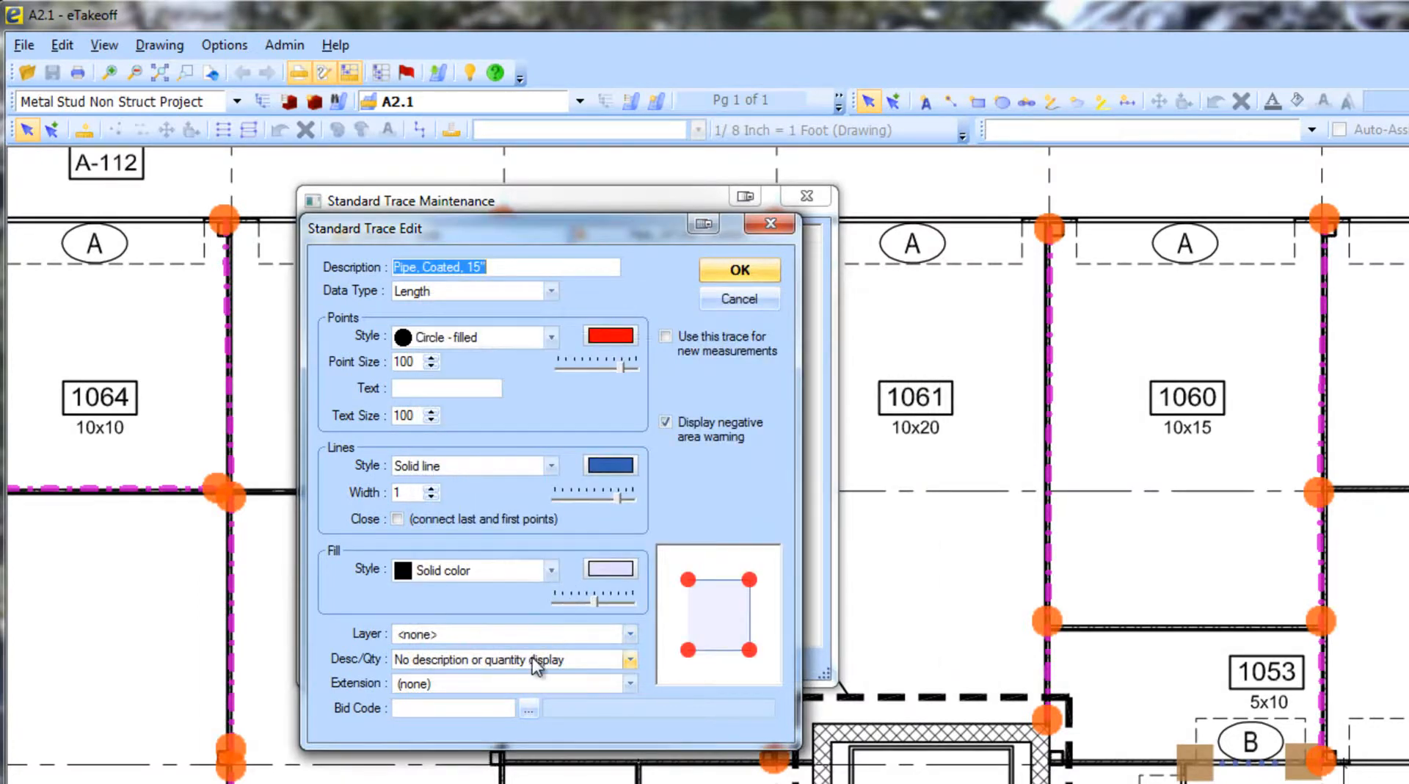
# - Assign the trace to the Utilities, Water Supply layer with bid code PipeWS15Coated
pyautogui.click(629, 634)
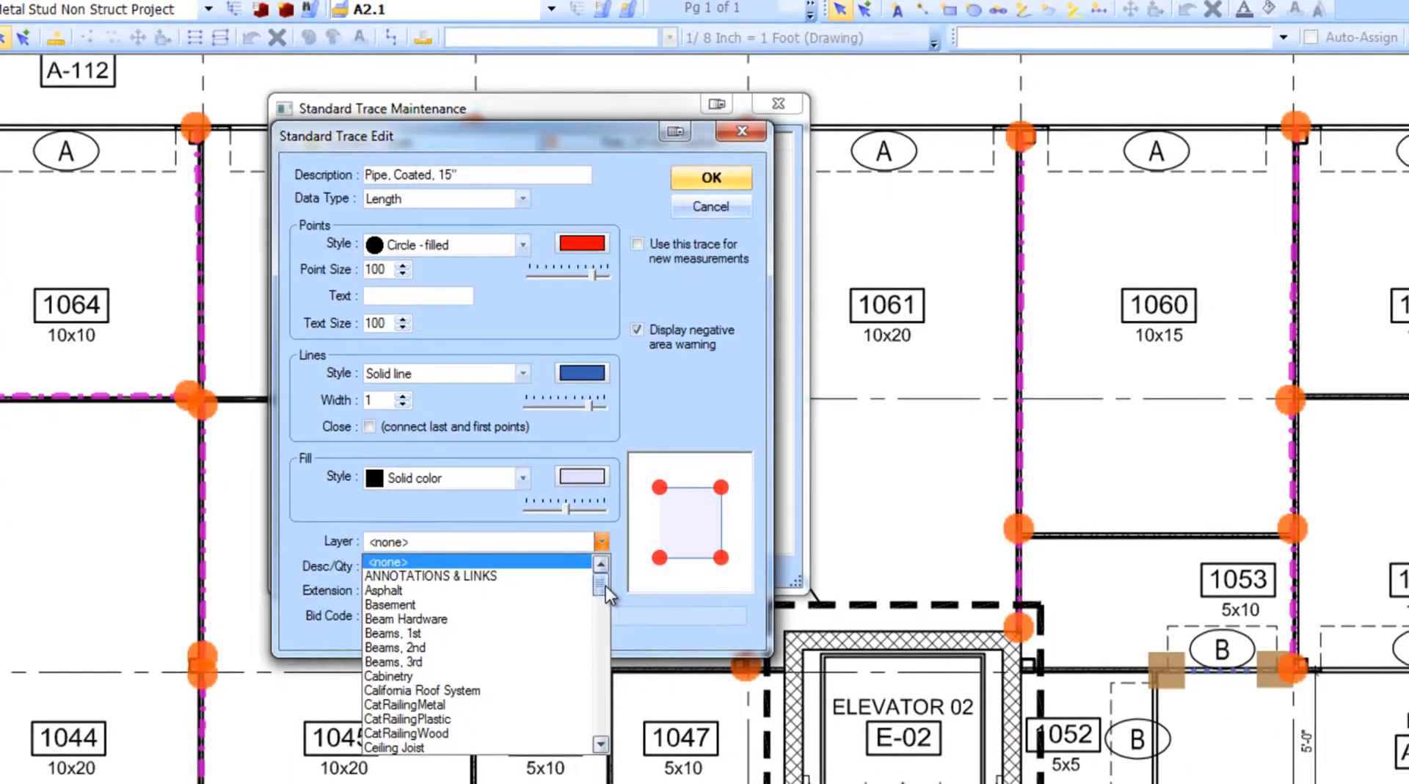
pyautogui.moveTo(629, 662); pyautogui.dragTo(597, 712)
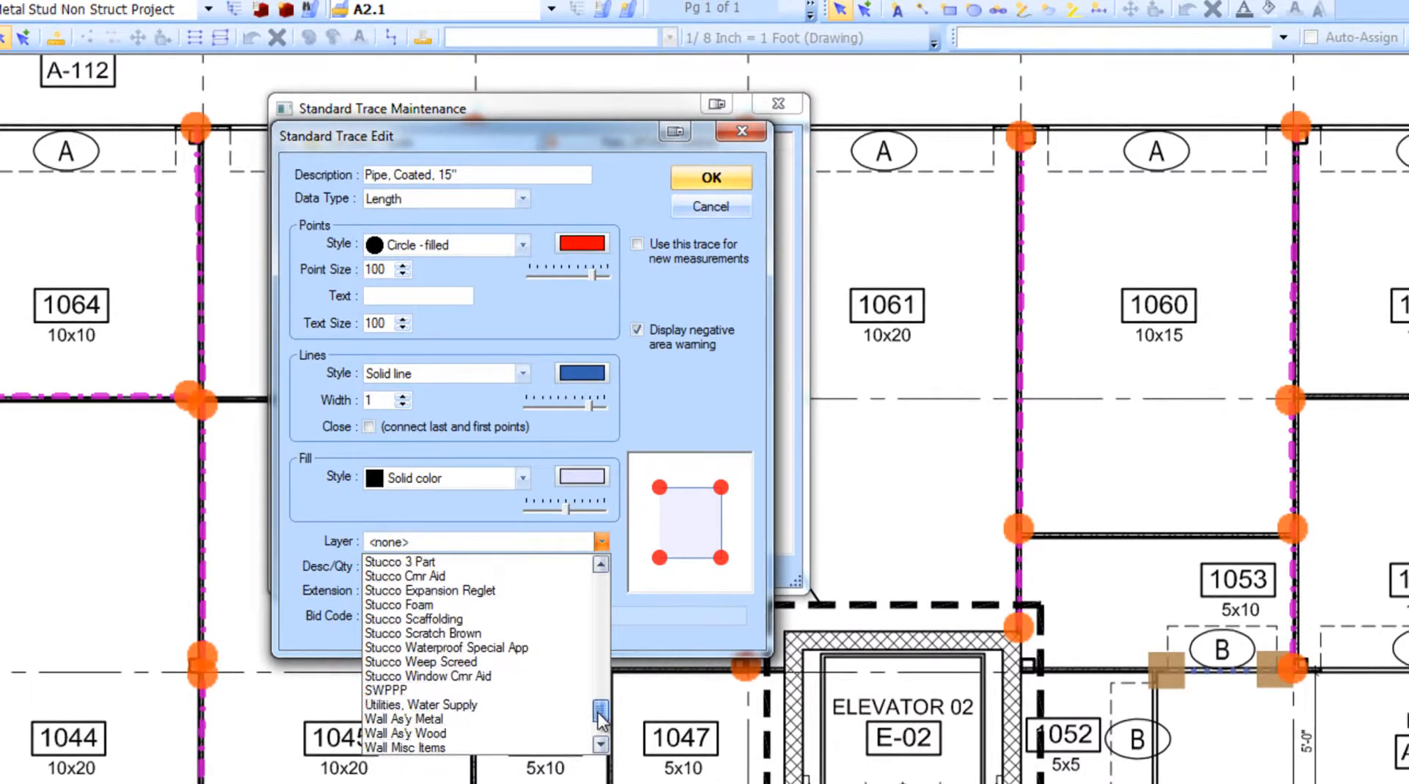
pyautogui.click(461, 718)
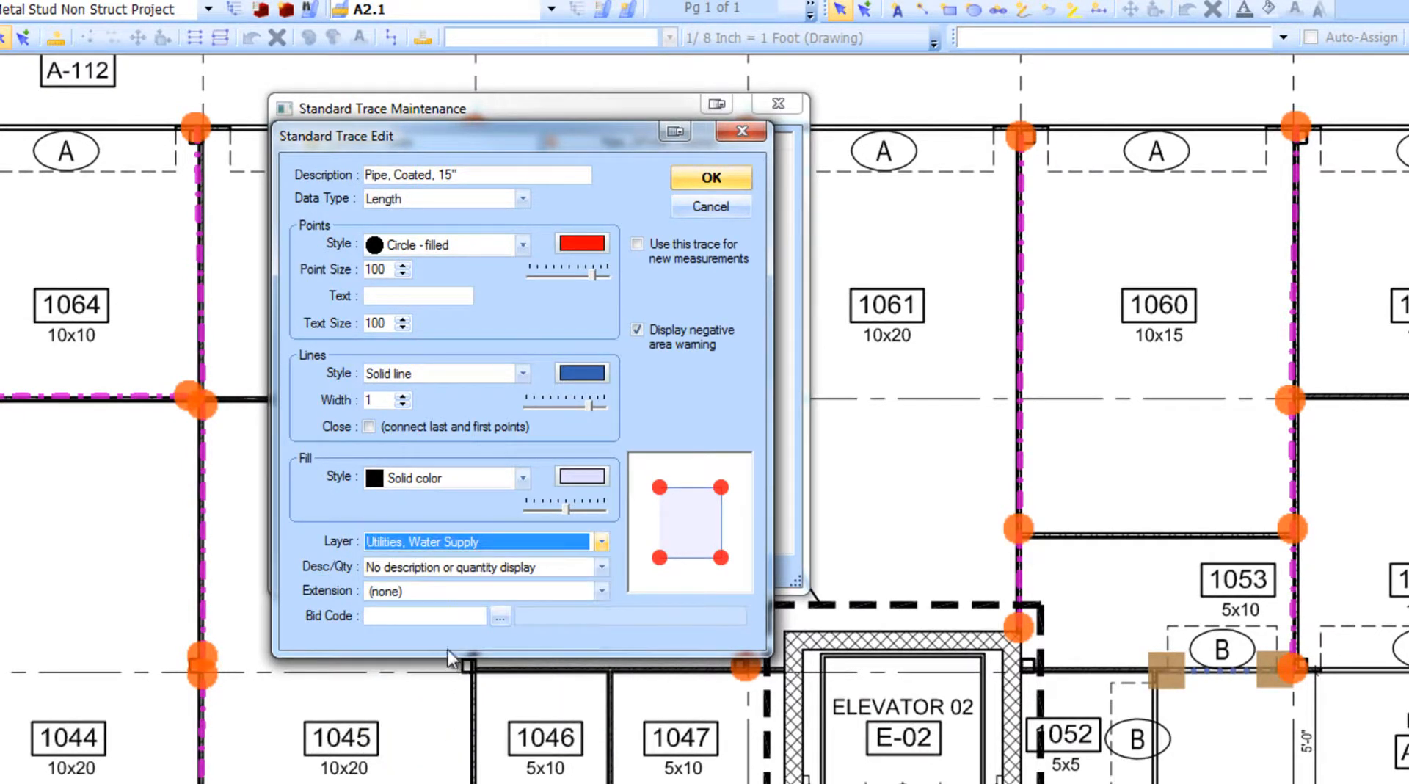
pyautogui.click(425, 615)
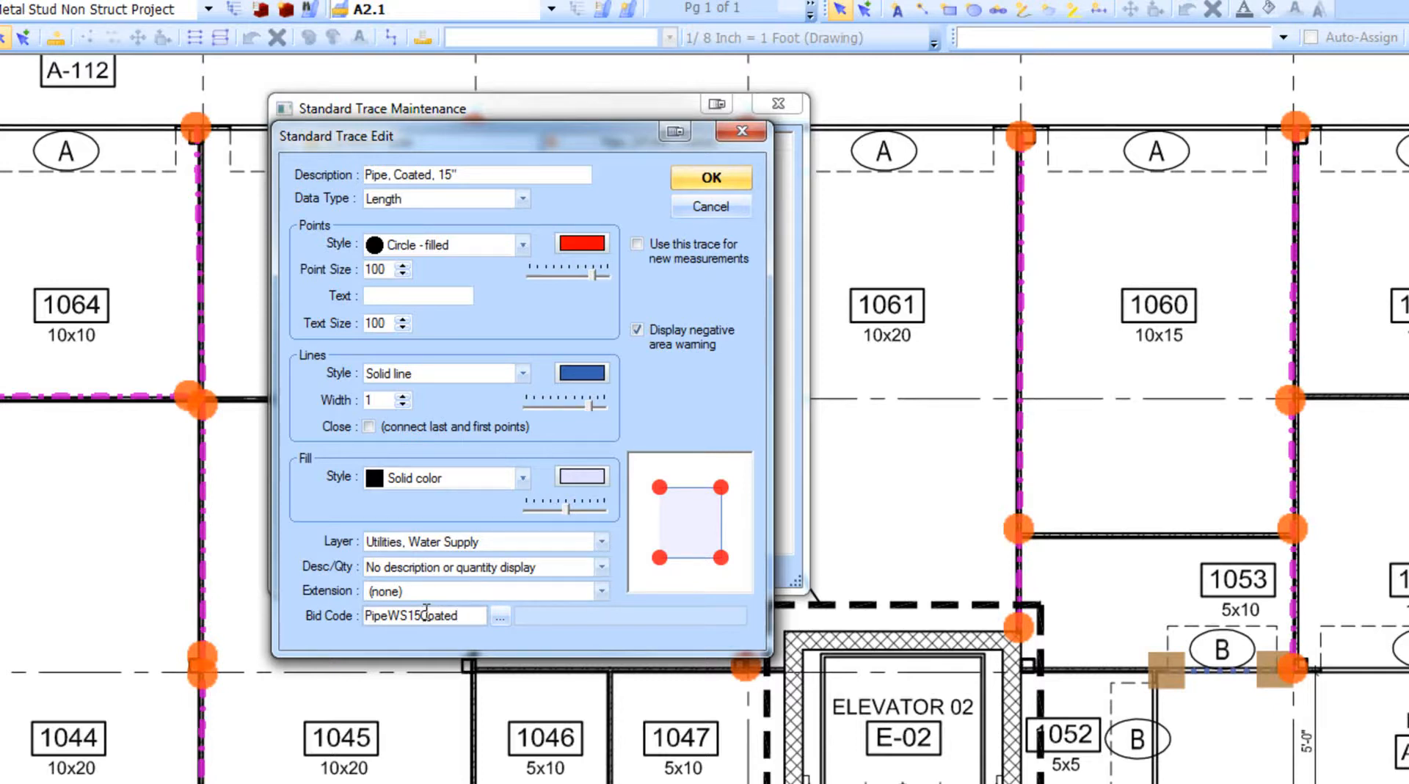
# - Set the trace's line style to Dash-dot-dot line with a width of 6
pyautogui.click(523, 373)
pyautogui.click(421, 426)
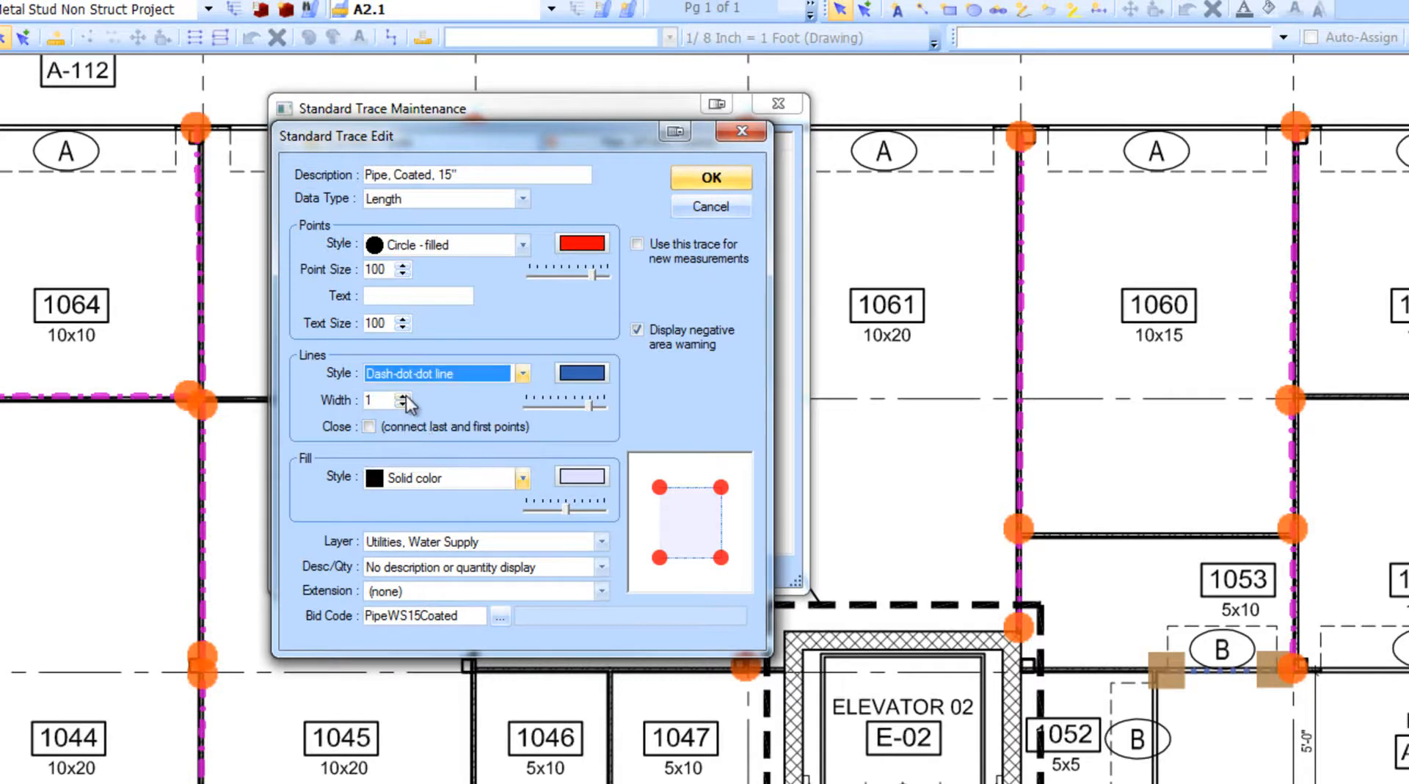
pyautogui.click(402, 396)
pyautogui.click(402, 396)
pyautogui.click(403, 397)
pyautogui.click(402, 396)
pyautogui.click(403, 397)
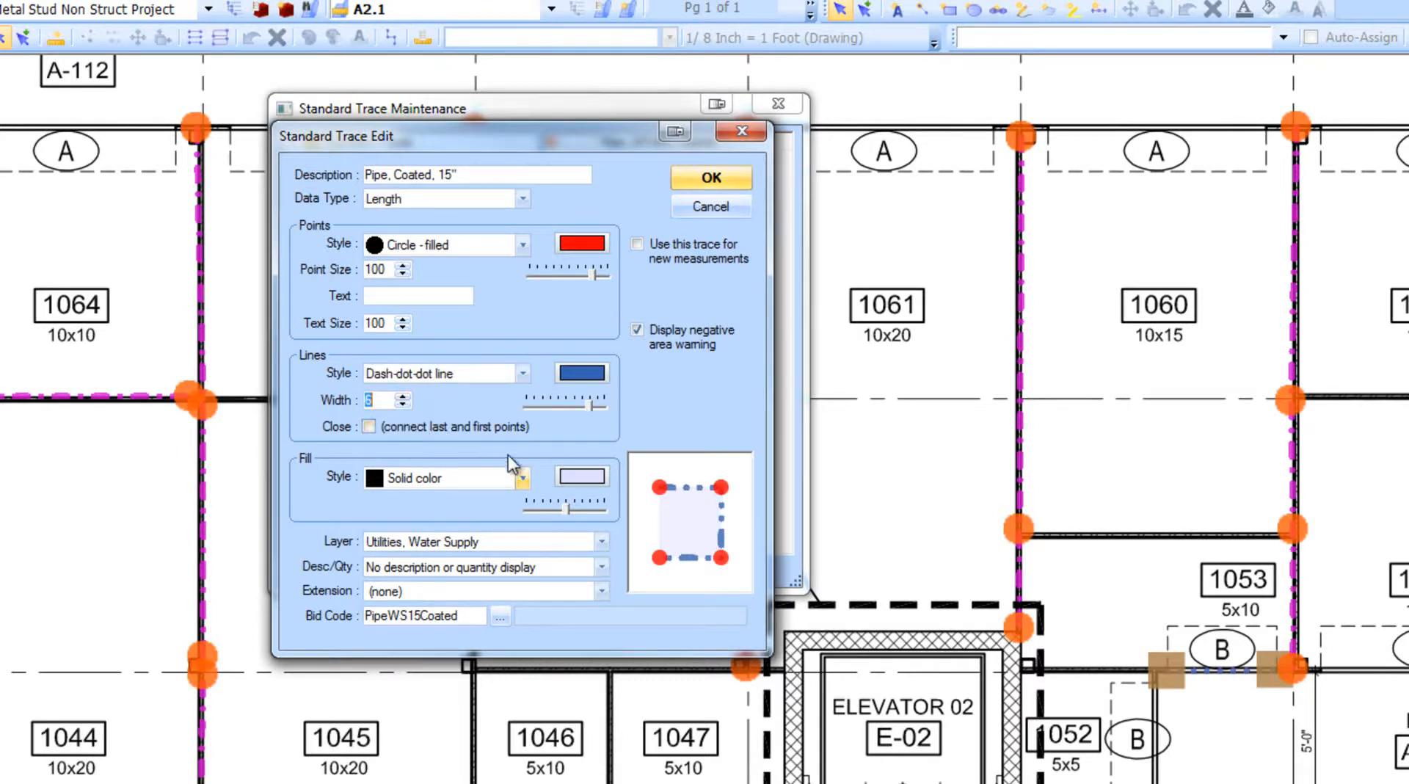
# - Set the fill style to No fill, save the new trace, and close the standard trace maintenance window
pyautogui.click(522, 478)
pyautogui.click(441, 503)
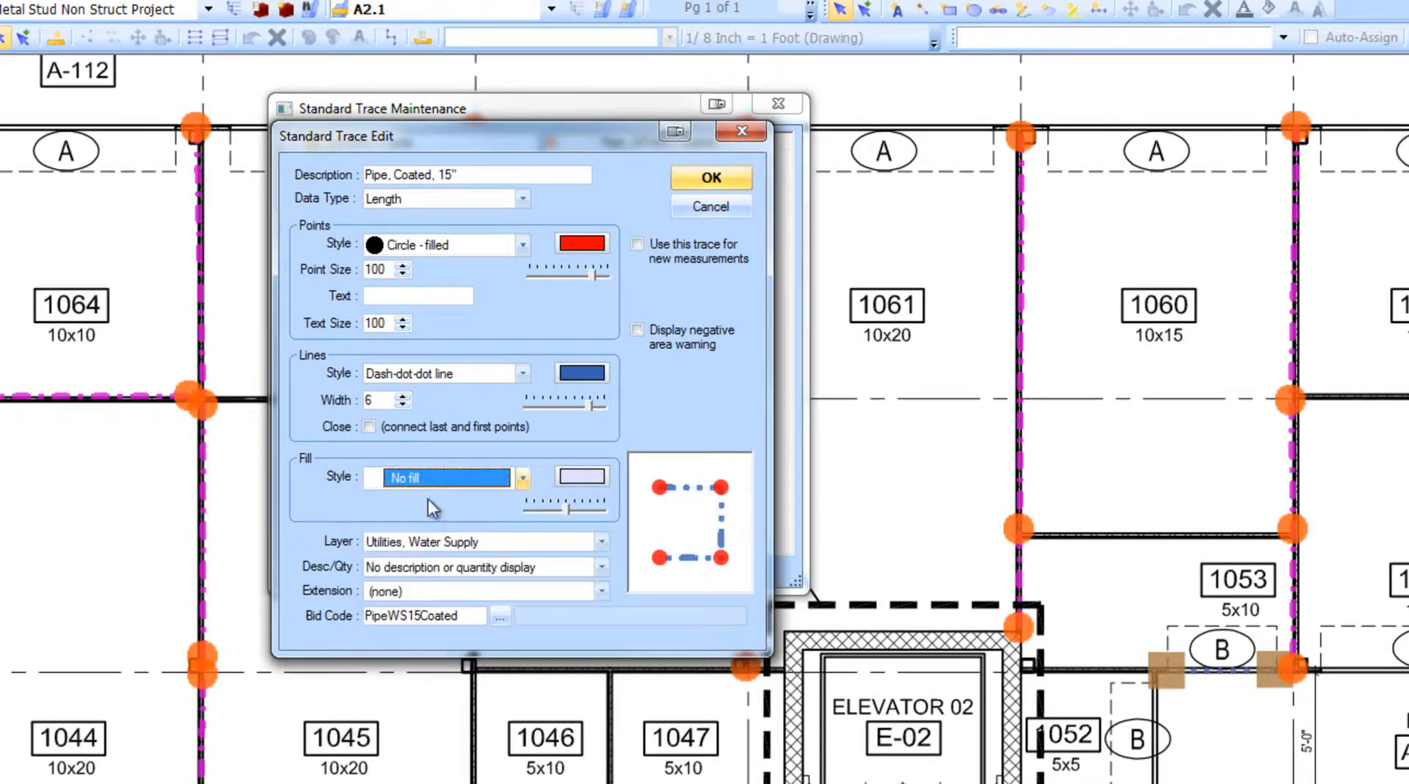
pyautogui.click(709, 182)
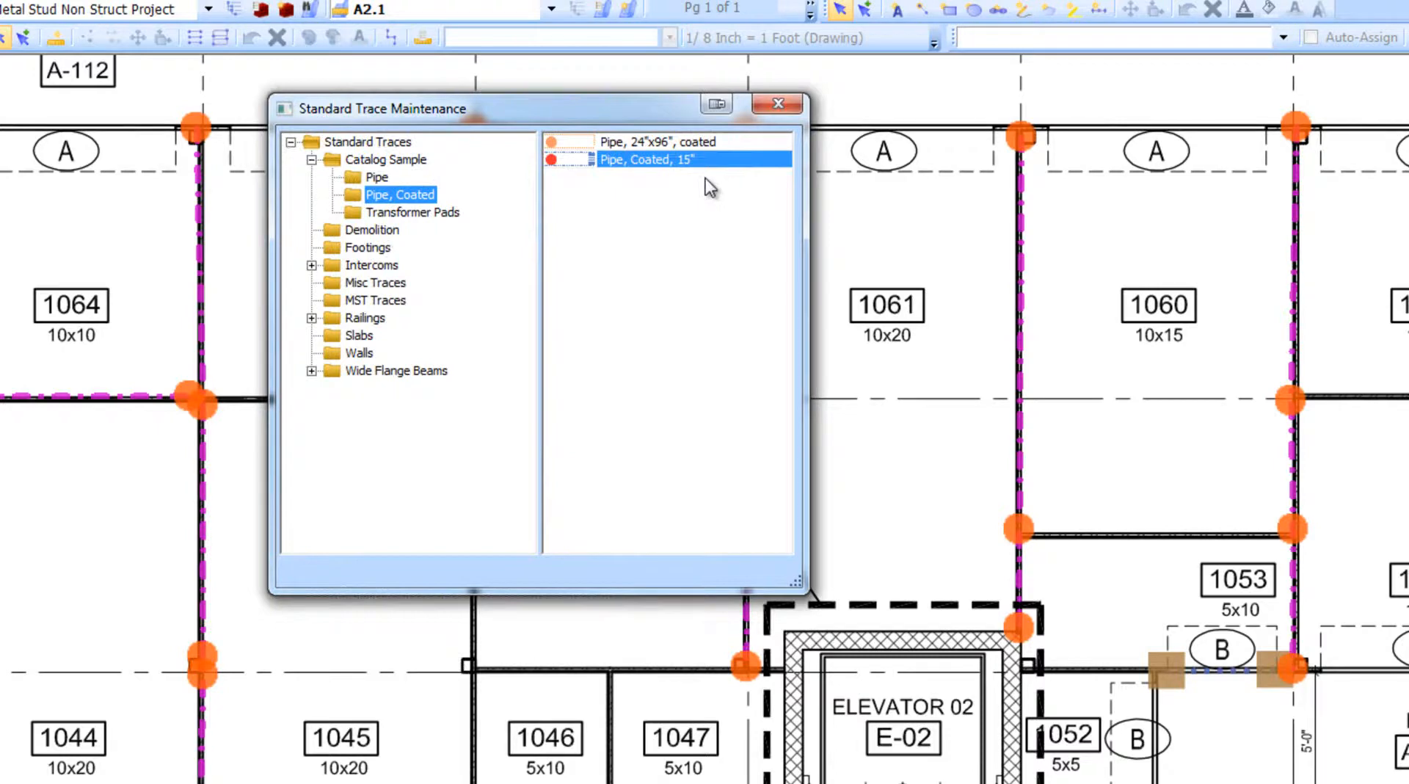
pyautogui.click(775, 107)
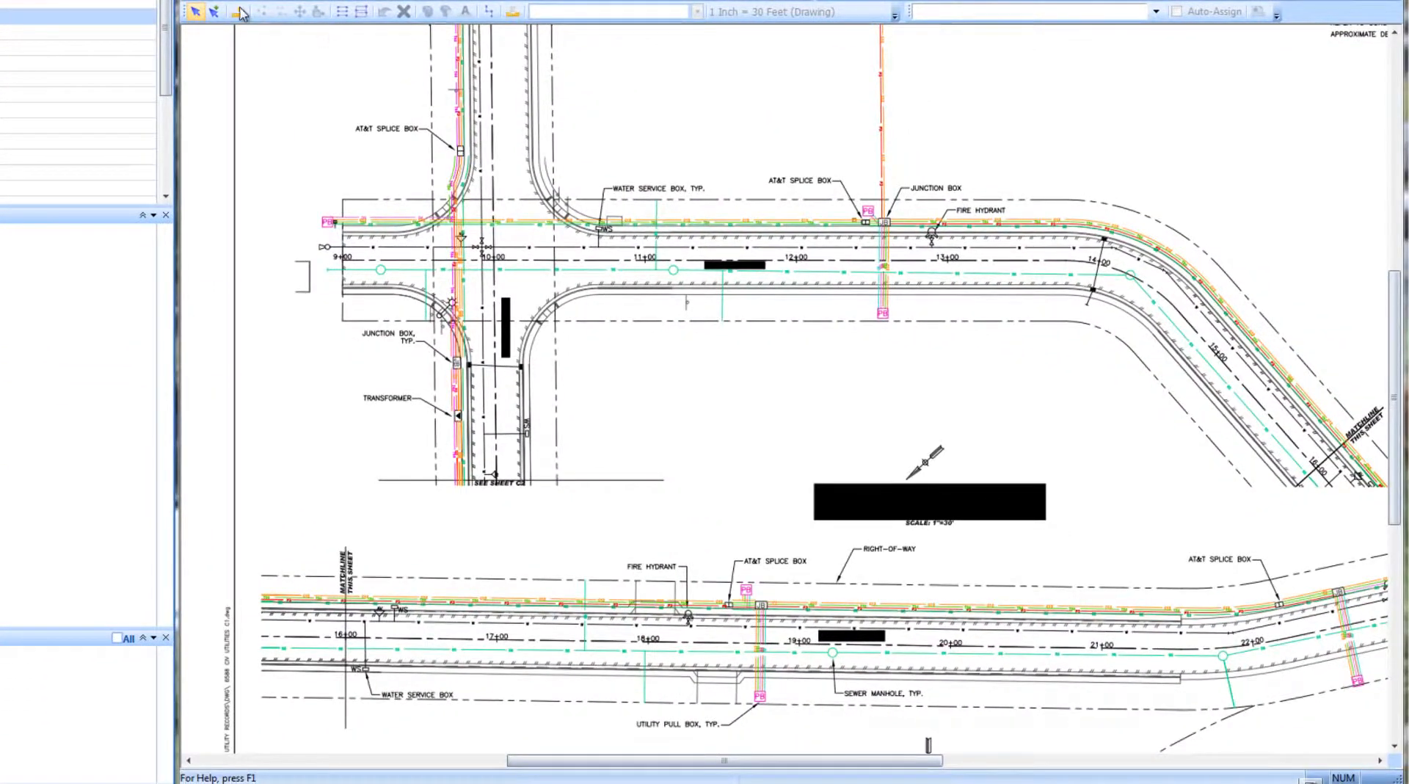
# - Place count points on the AT&T splice boxes in the utility sheet drawing
pyautogui.click(240, 12)
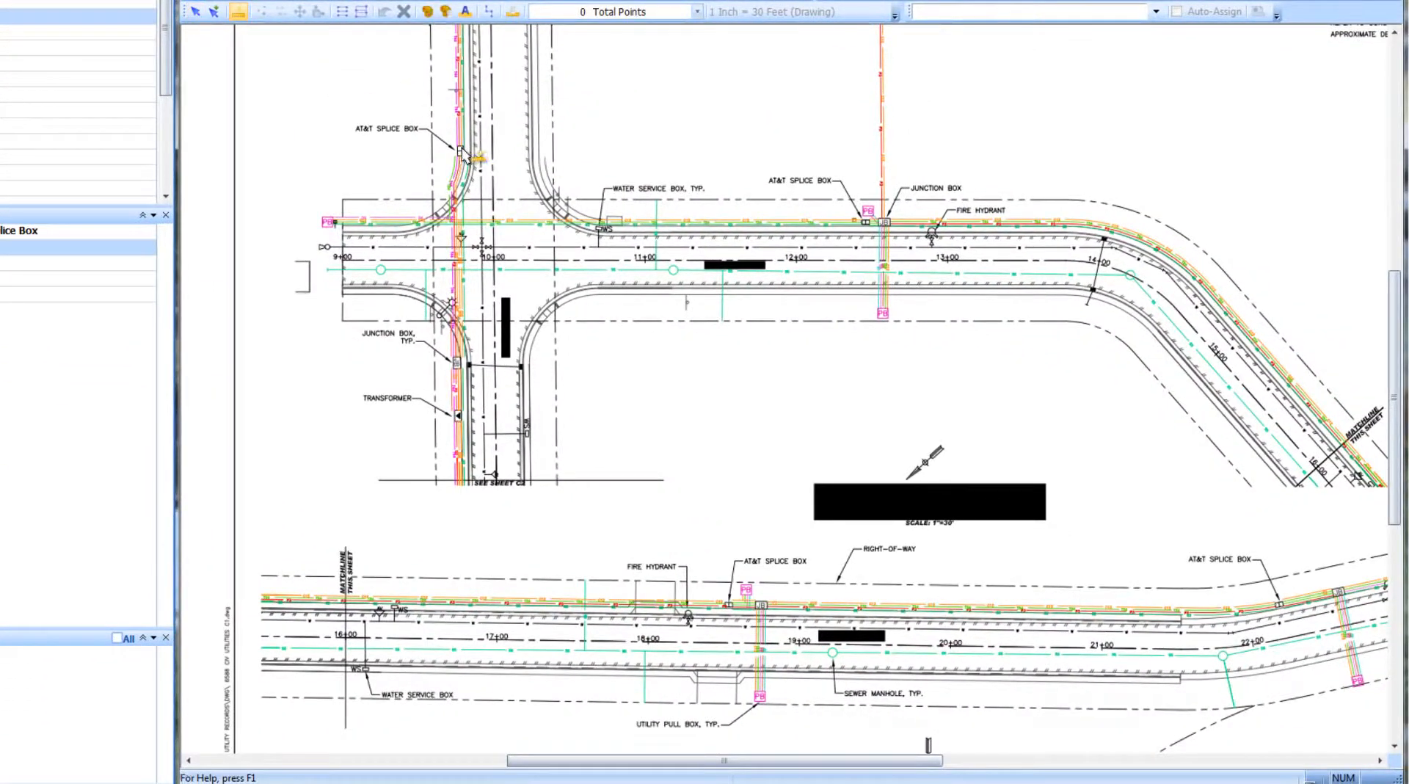
pyautogui.click(866, 220)
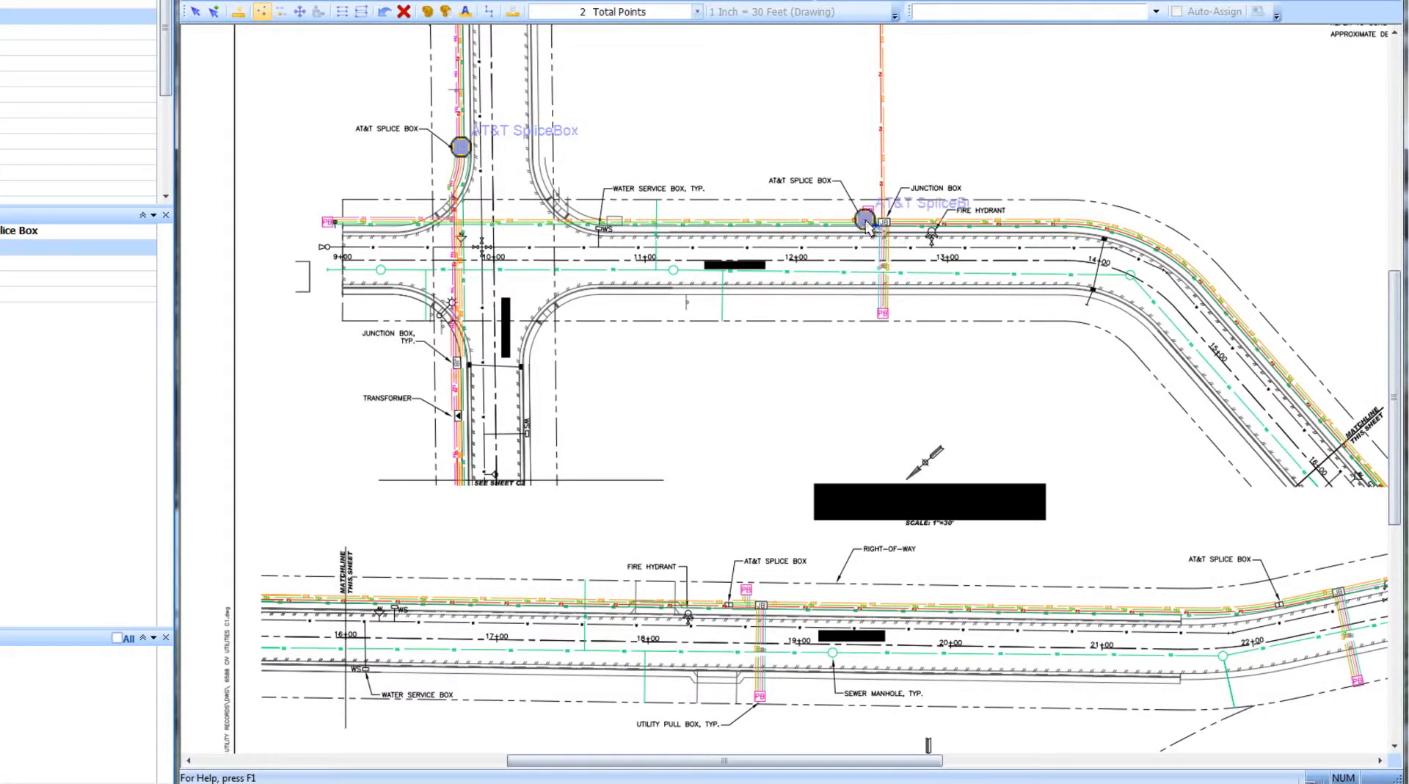
pyautogui.click(726, 603)
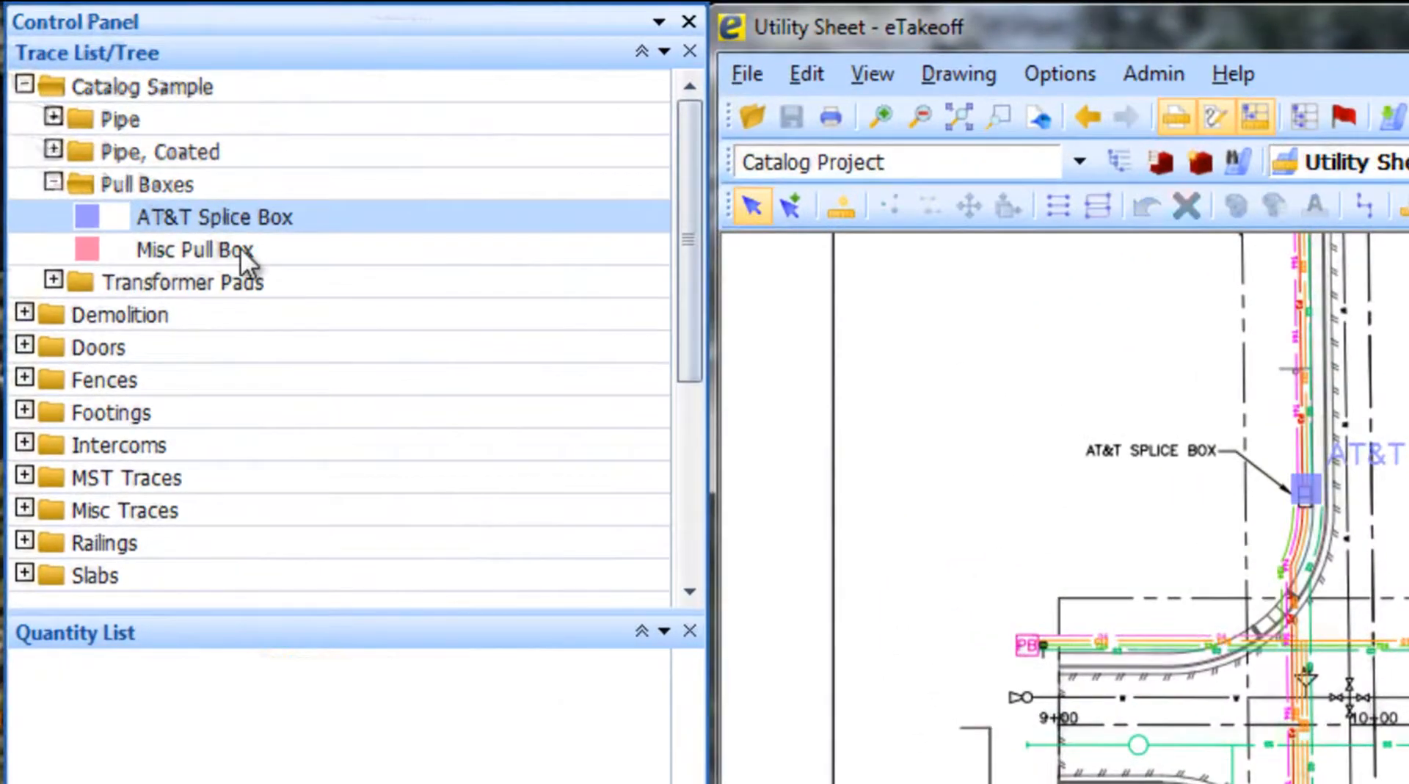
# - Place a Misc Pull Box count point on the utility pull box along the lower road
pyautogui.click(237, 248)
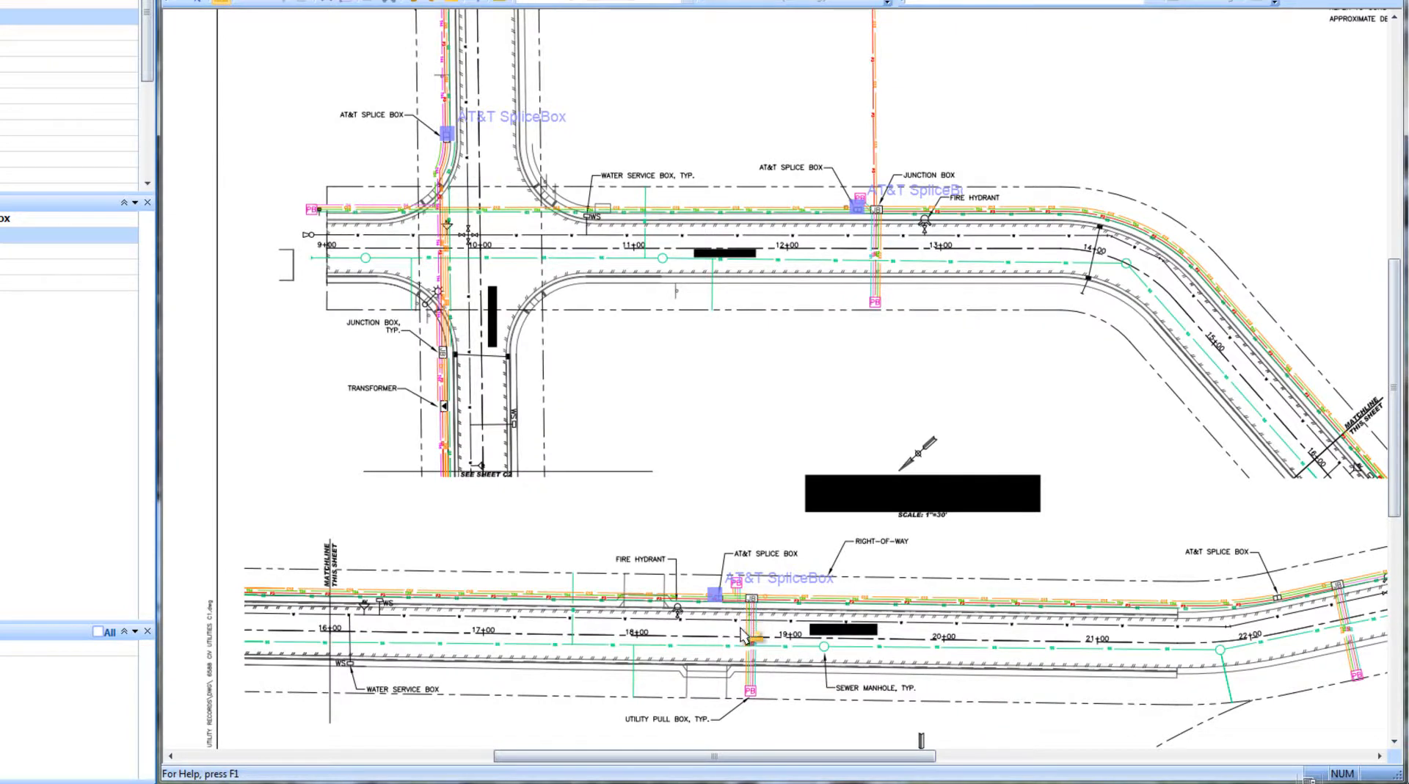
pyautogui.scroll(2, 736, 609)
pyautogui.scroll(4, 732, 606)
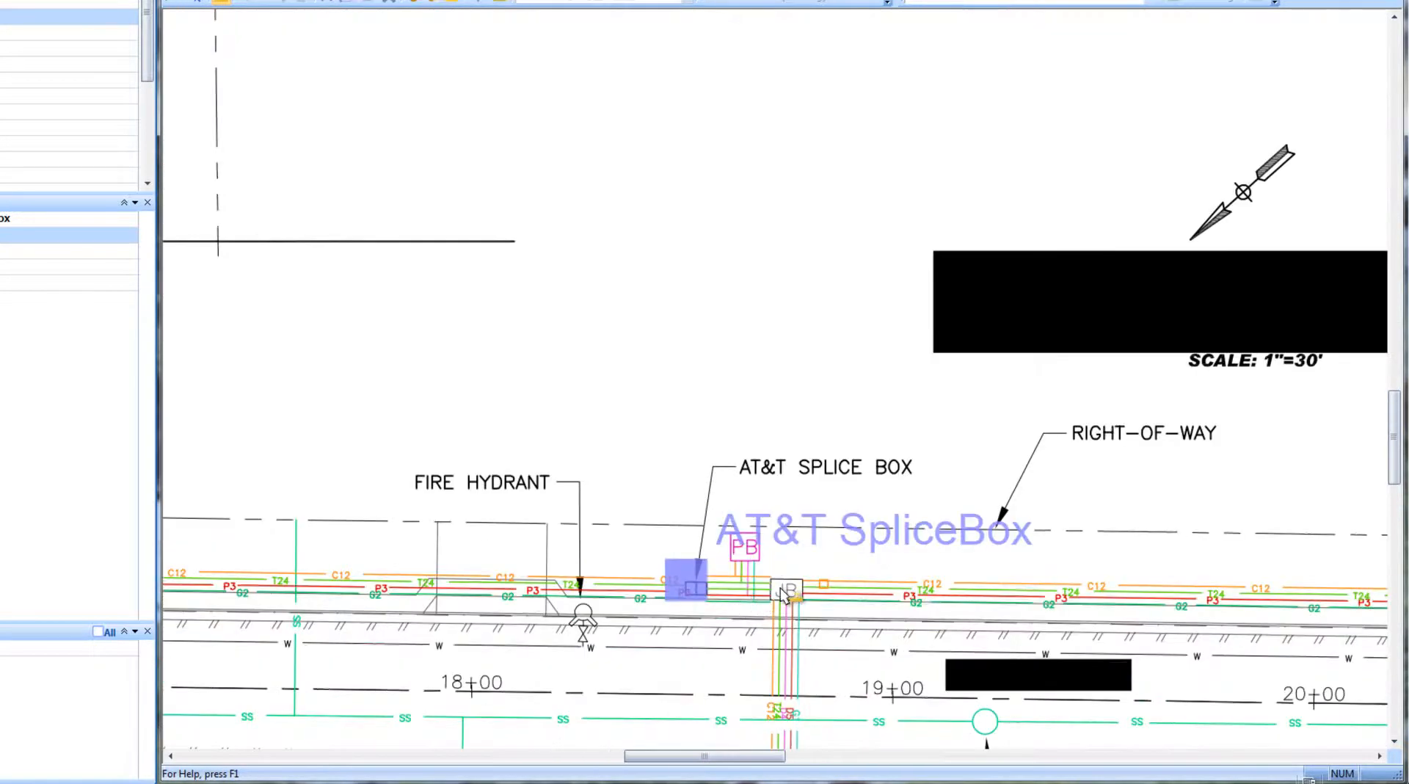
pyautogui.scroll(-3, 747, 572)
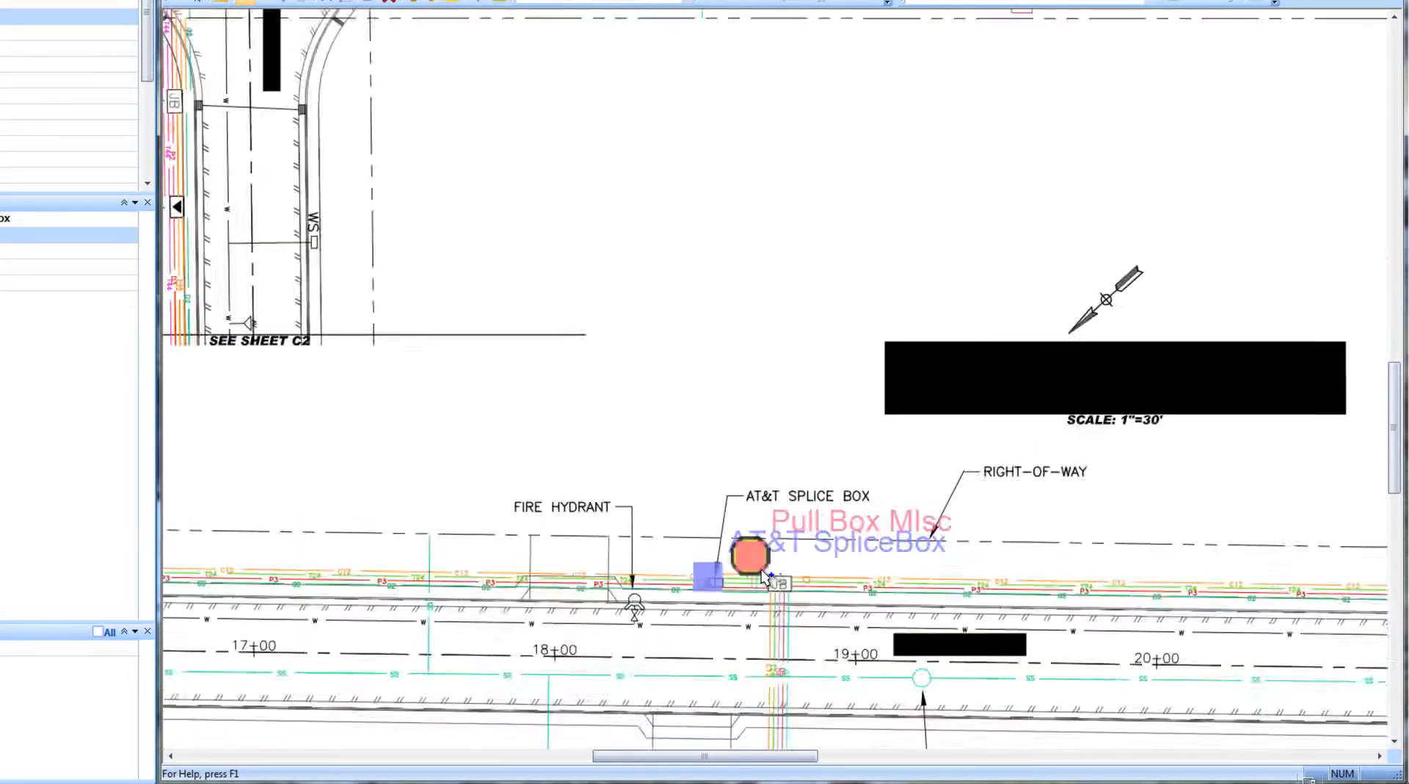
pyautogui.moveTo(777, 558); pyautogui.dragTo(811, 455, button='middle')
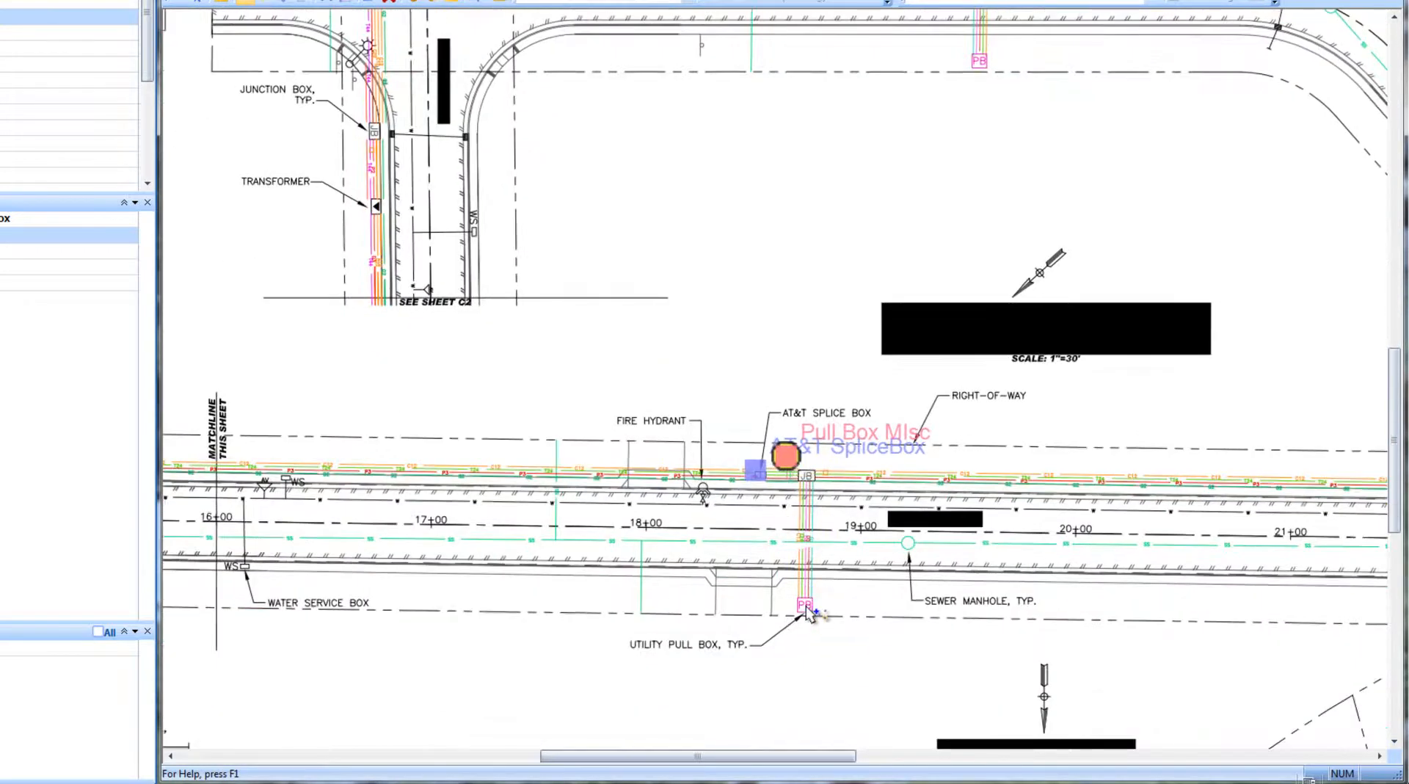
pyautogui.click(805, 609)
pyautogui.scroll(-3, 805, 612)
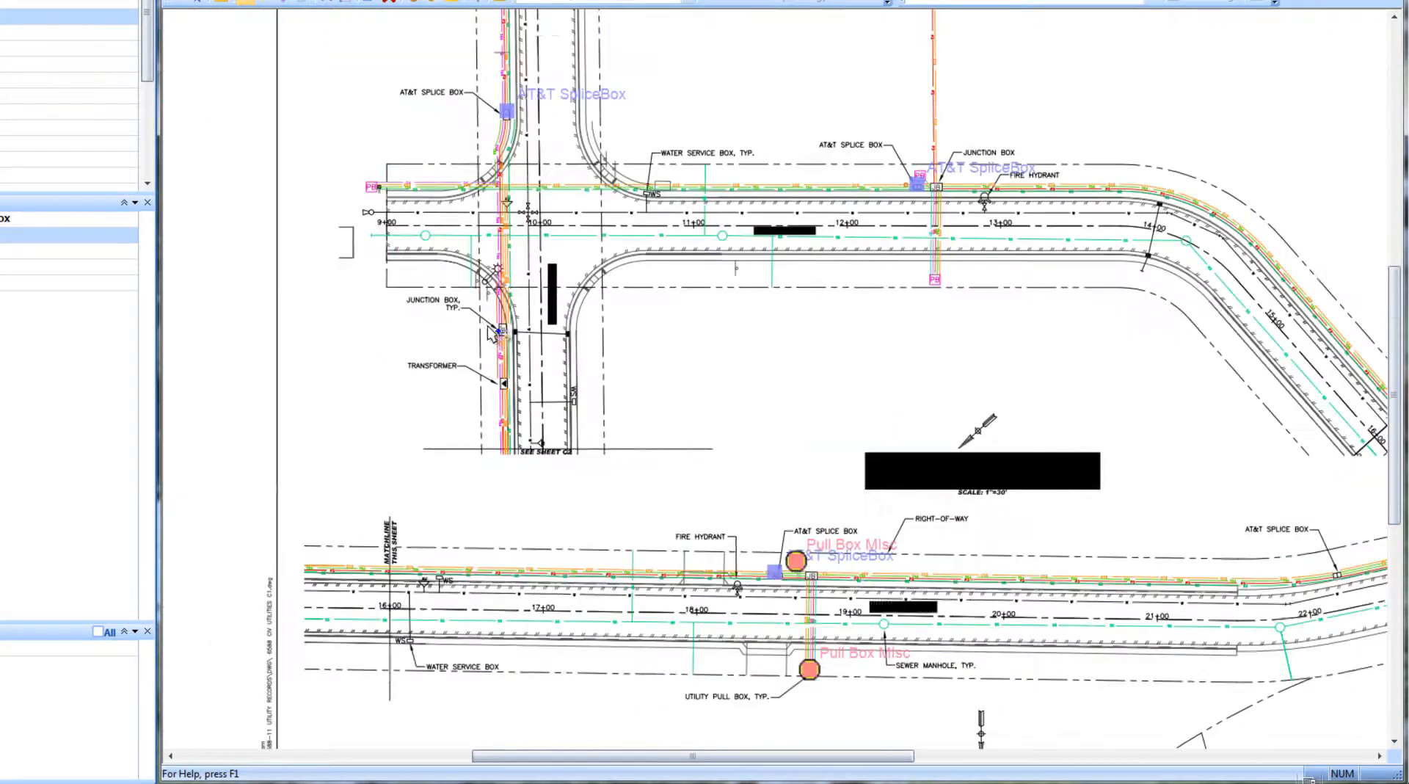
pyautogui.scroll(2, 759, 220)
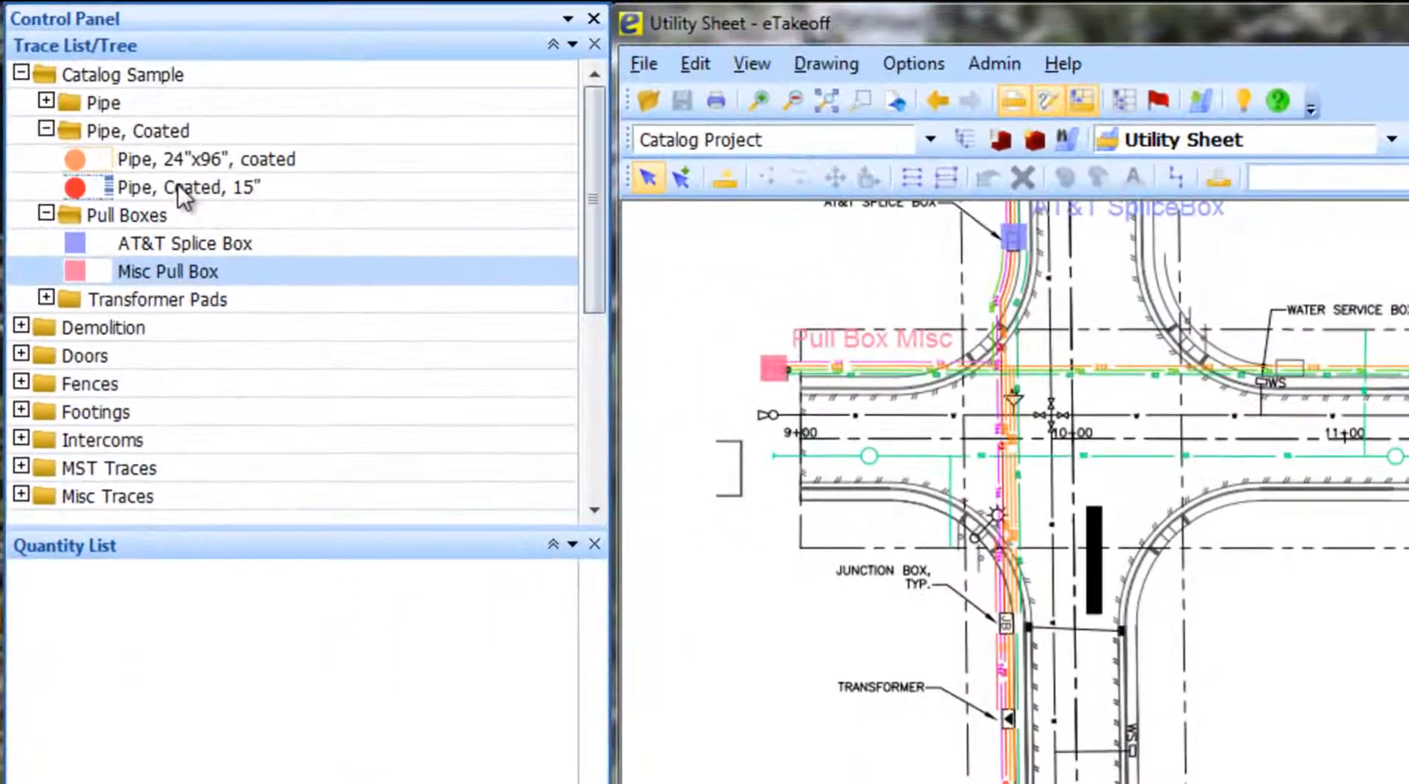
# - Select the Pipe, Coated, 15" trace and start tracing the pipe run from station 9+00 east along the upper road to the curve near 14+00
pyautogui.click(179, 187)
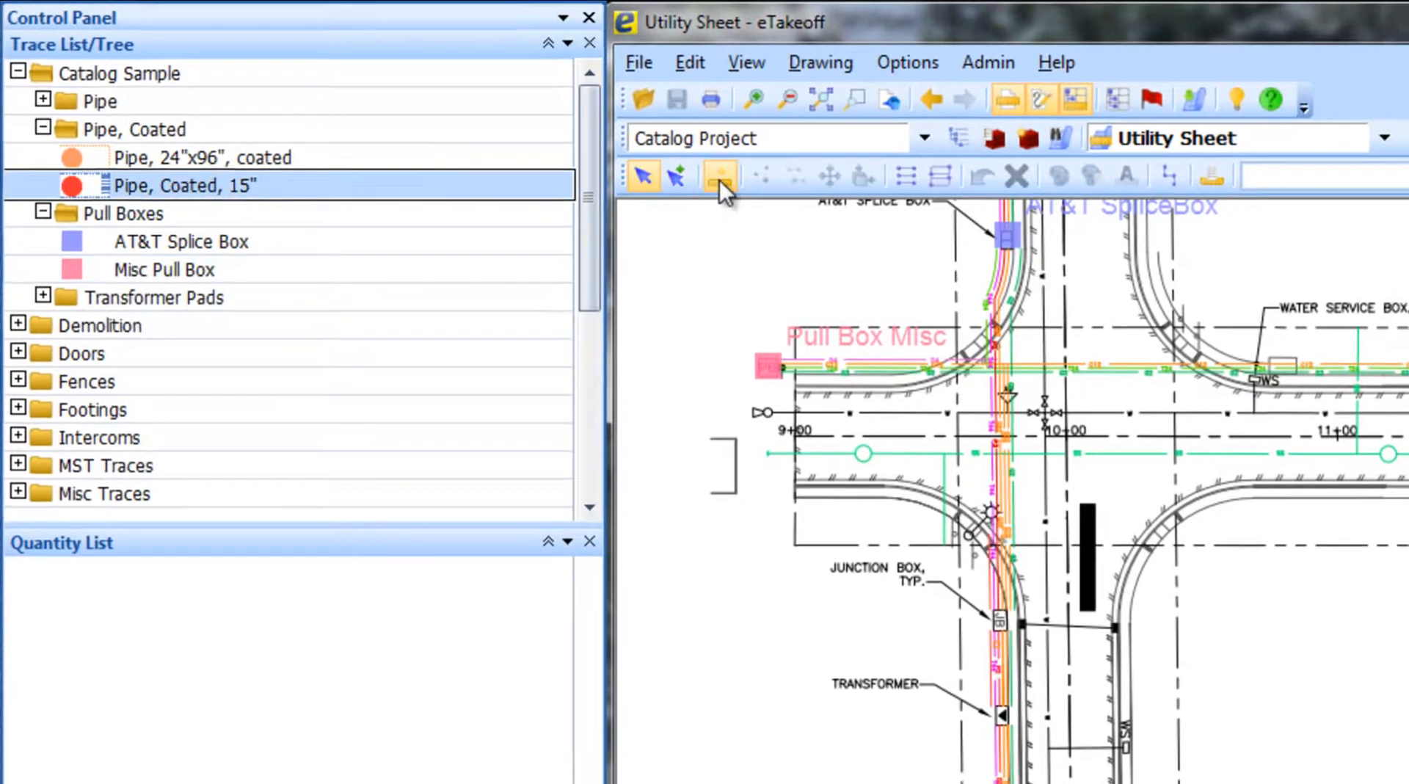
pyautogui.click(725, 179)
pyautogui.scroll(3, 788, 376)
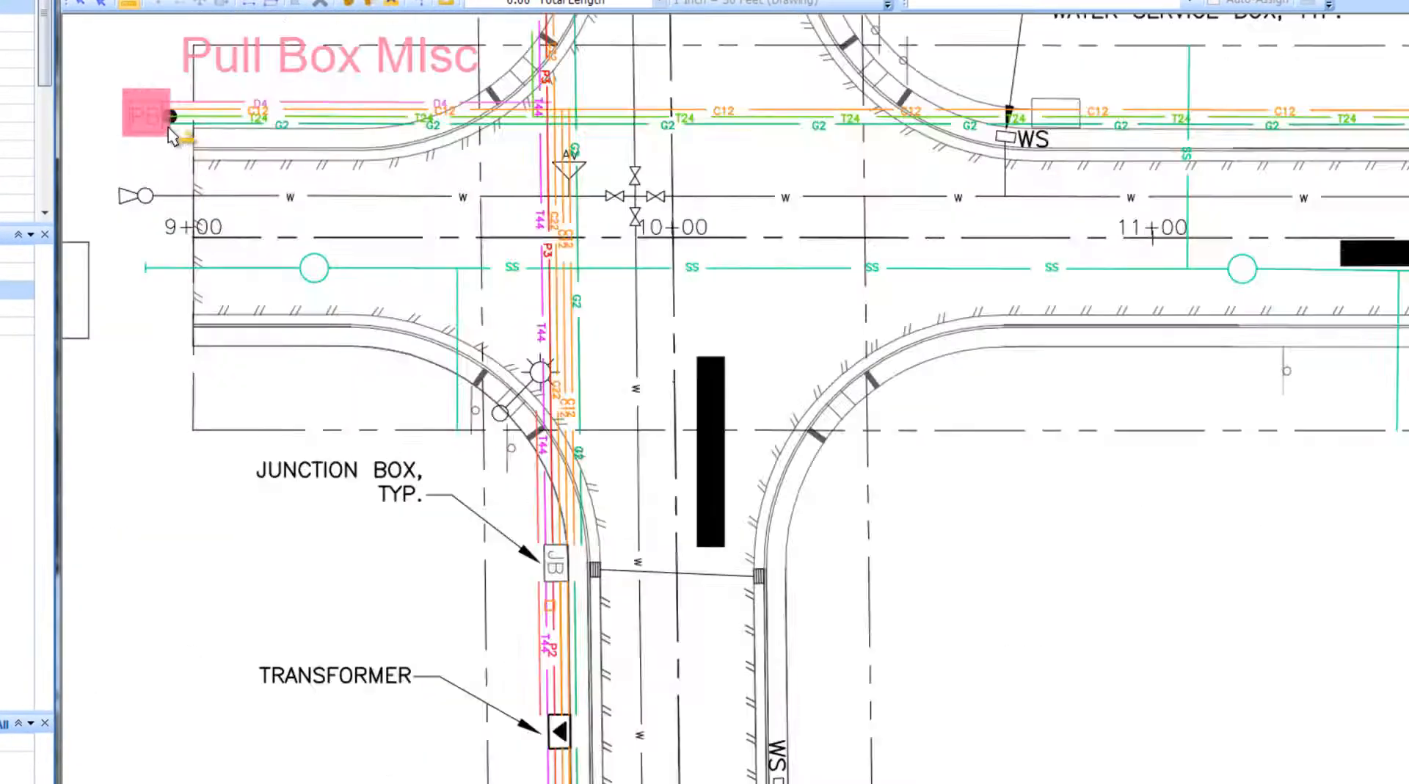
pyautogui.click(197, 196)
pyautogui.scroll(-1, 198, 195)
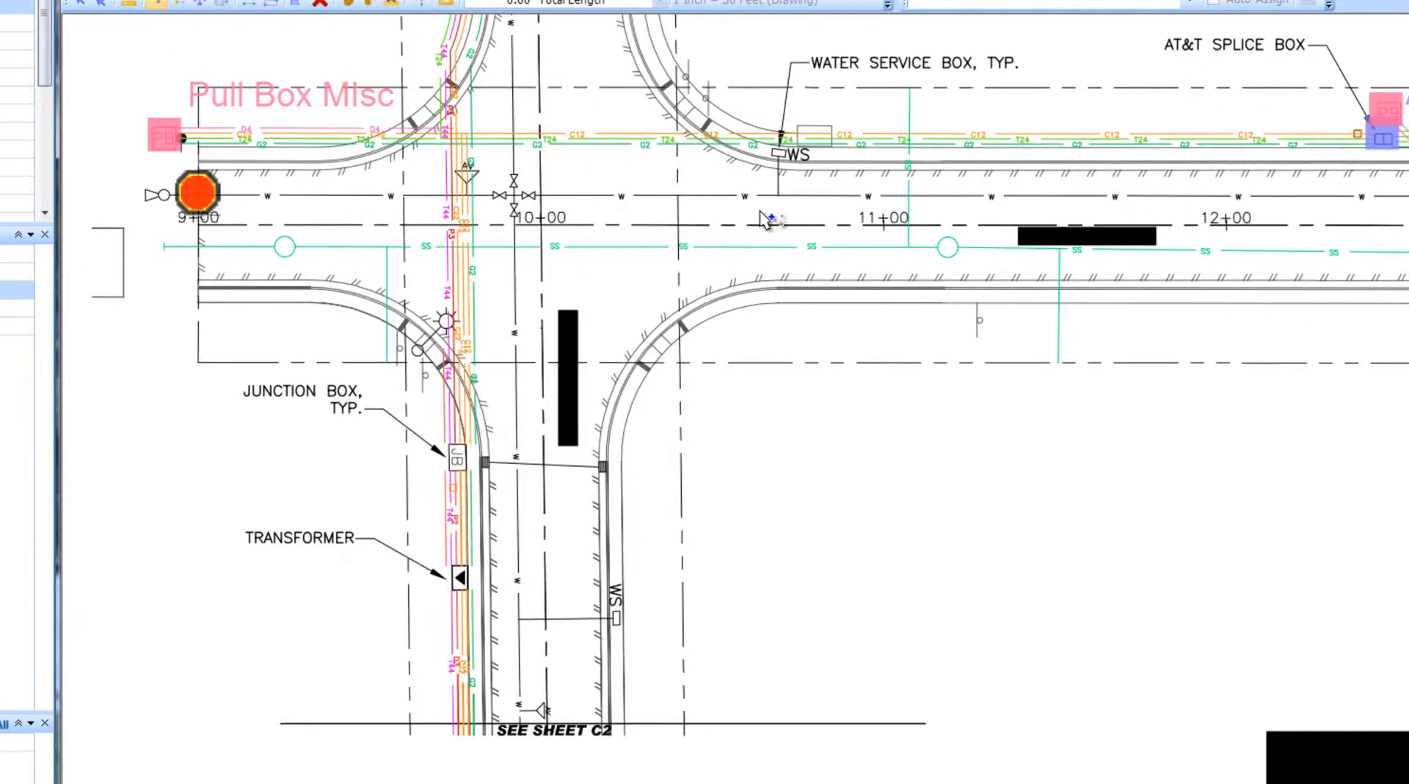
pyautogui.moveTo(755, 211); pyautogui.dragTo(276, 215, button='middle')
pyautogui.moveTo(666, 216); pyautogui.dragTo(205, 239, button='middle')
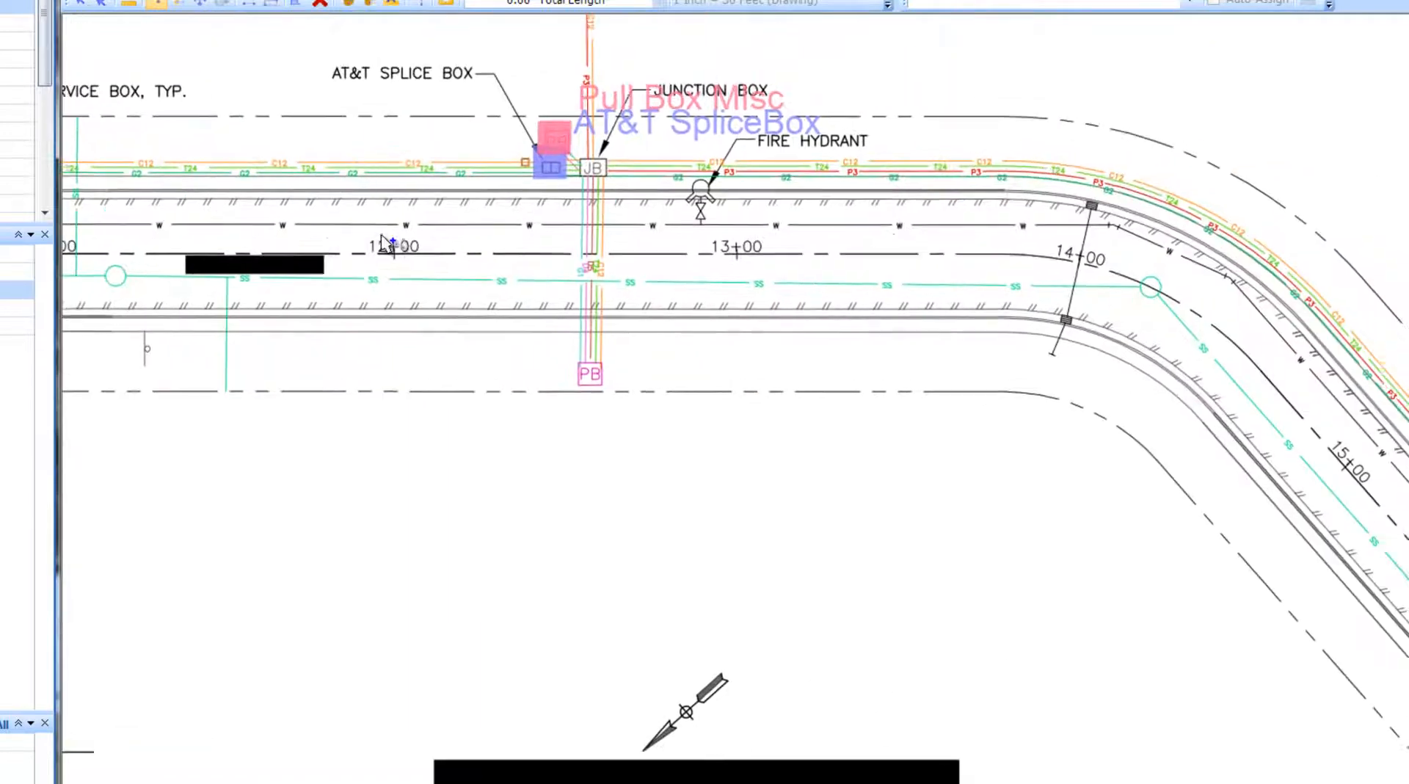
pyautogui.click(1119, 226)
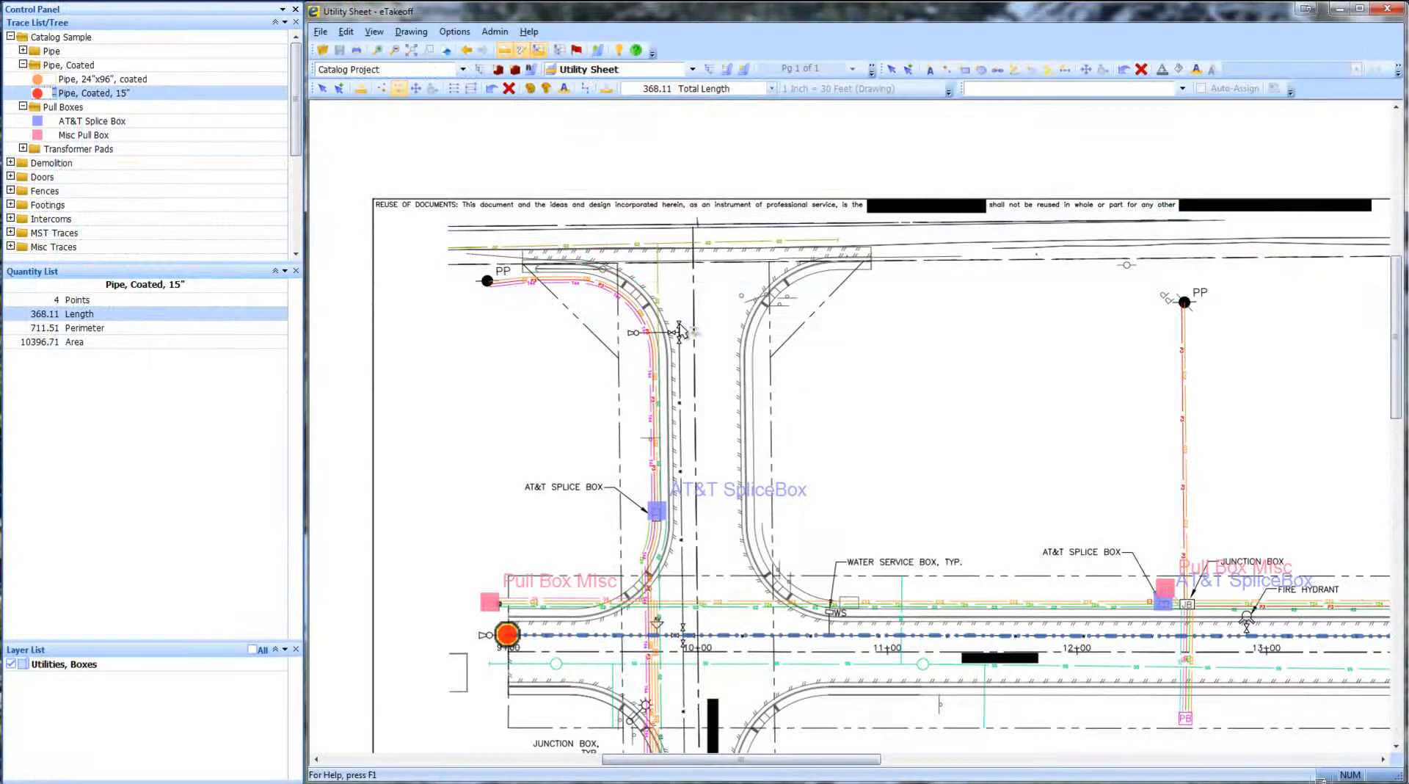
# - Continue the Pipe, Coated, 15" trace down the sheet and along the lower road to the cul-de-sac end
pyautogui.click(681, 333)
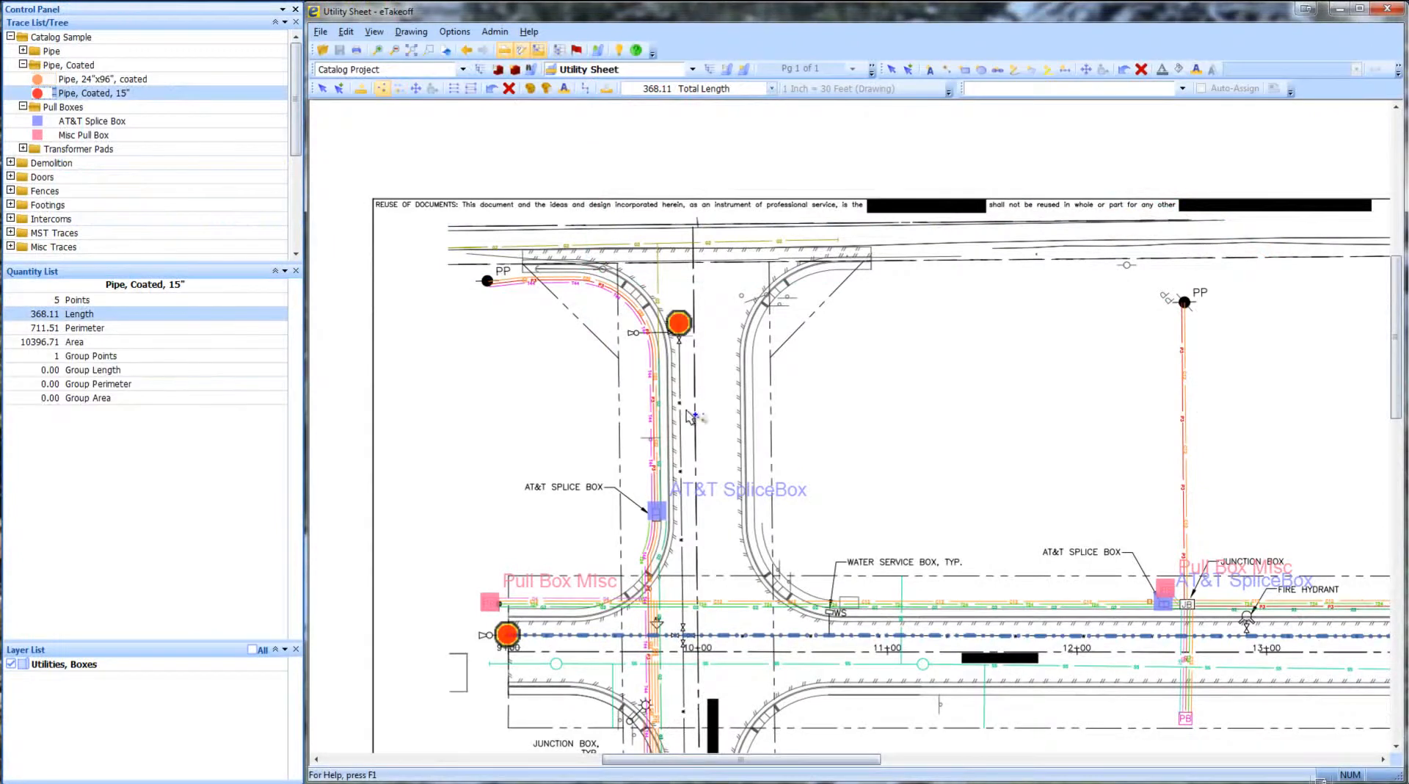
pyautogui.scroll(-3, 692, 514)
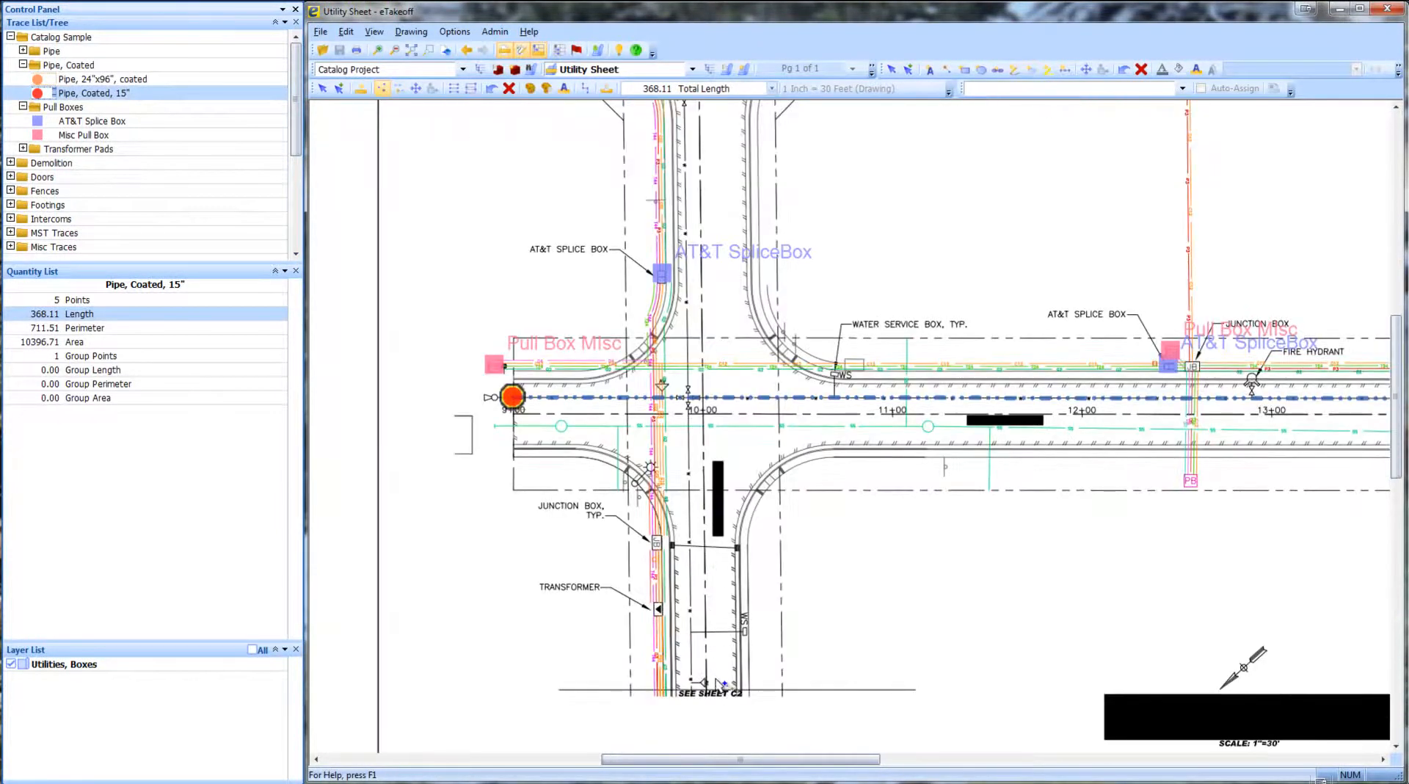
pyautogui.click(692, 689)
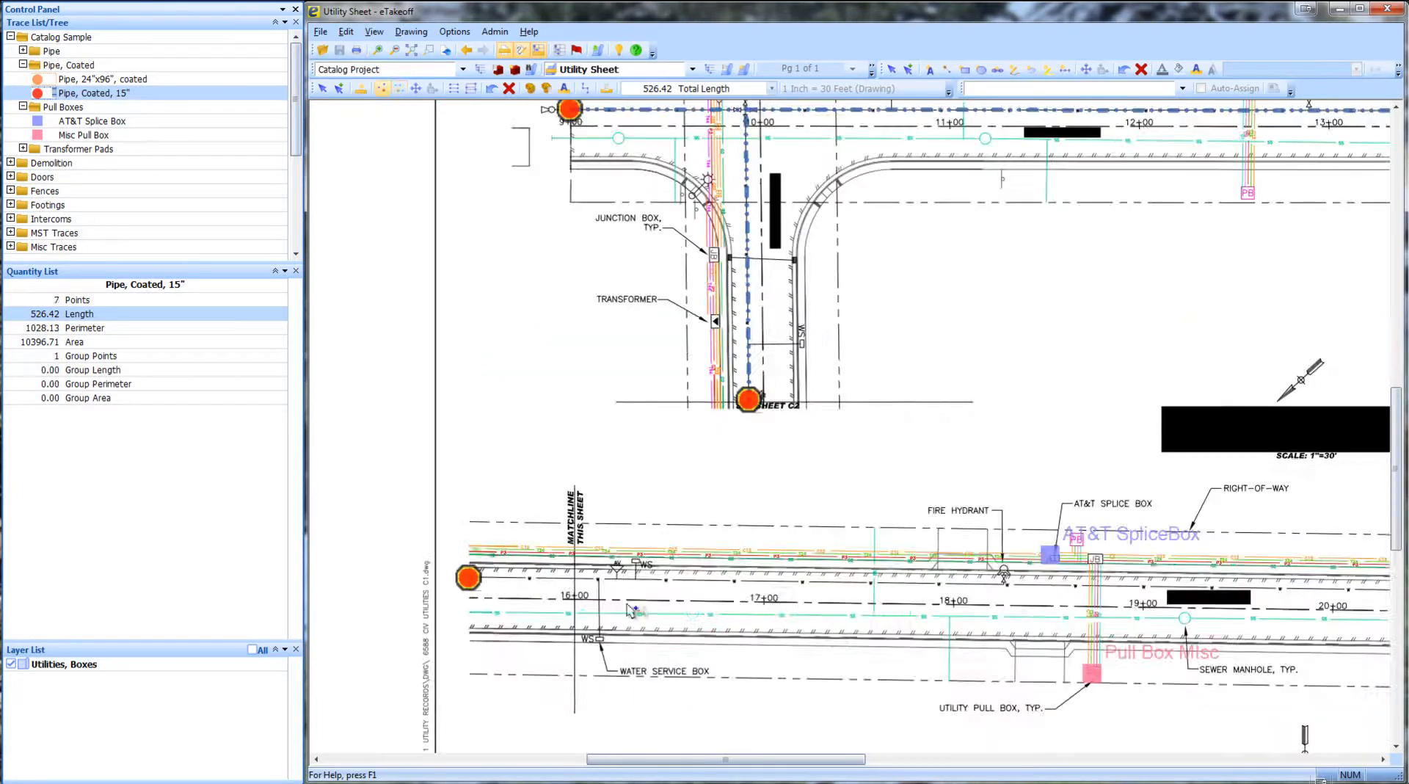
pyautogui.moveTo(796, 637); pyautogui.dragTo(335, 592, button='middle')
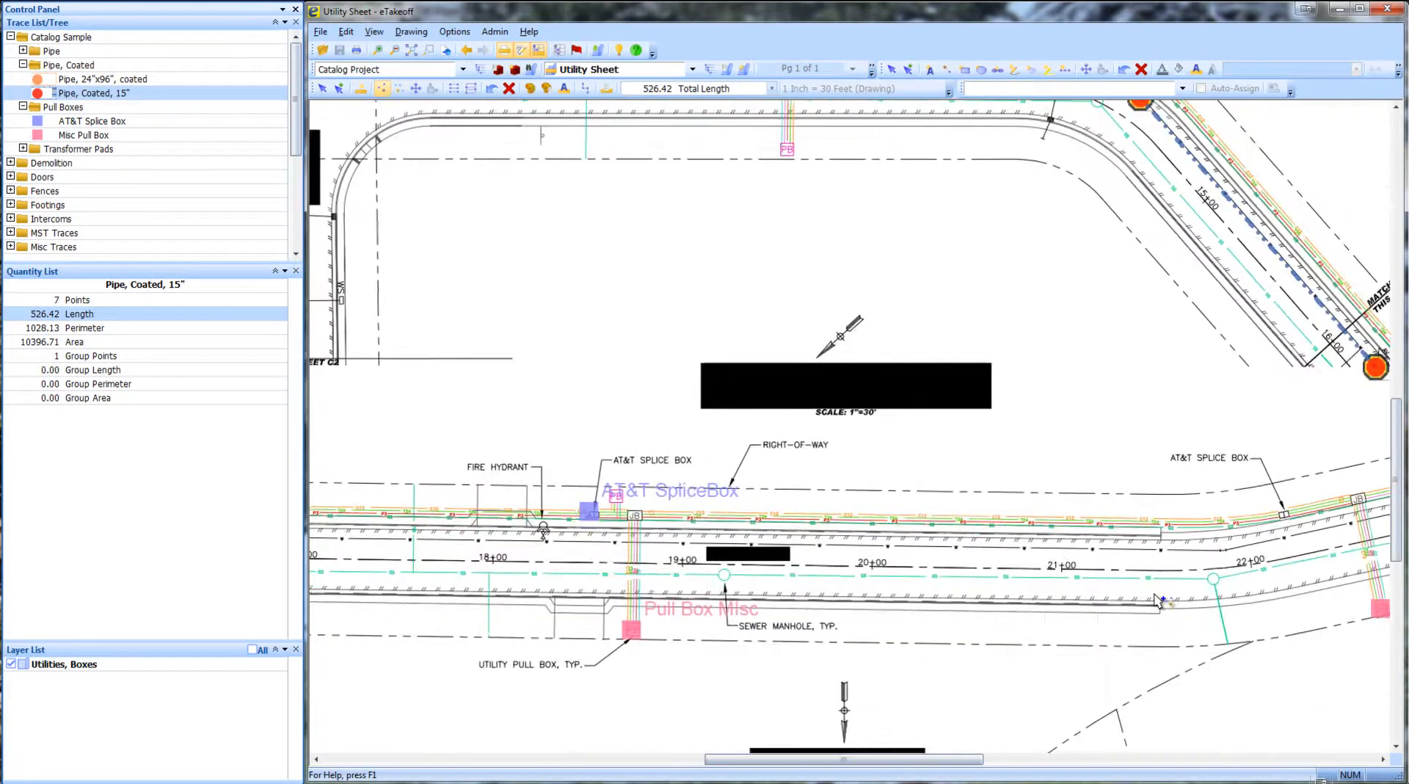
pyautogui.click(1214, 579)
pyautogui.moveTo(1256, 554); pyautogui.dragTo(905, 561, button='middle')
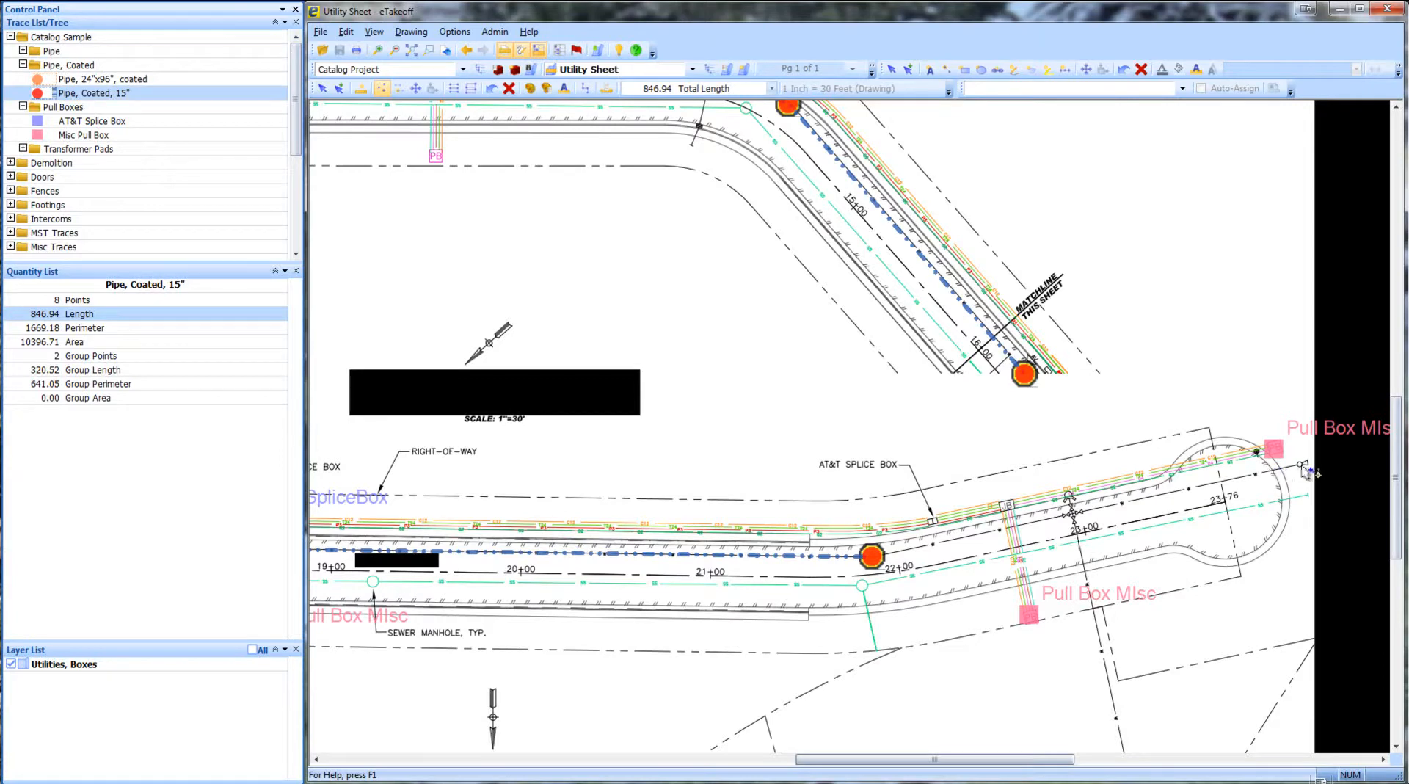
pyautogui.click(1302, 464)
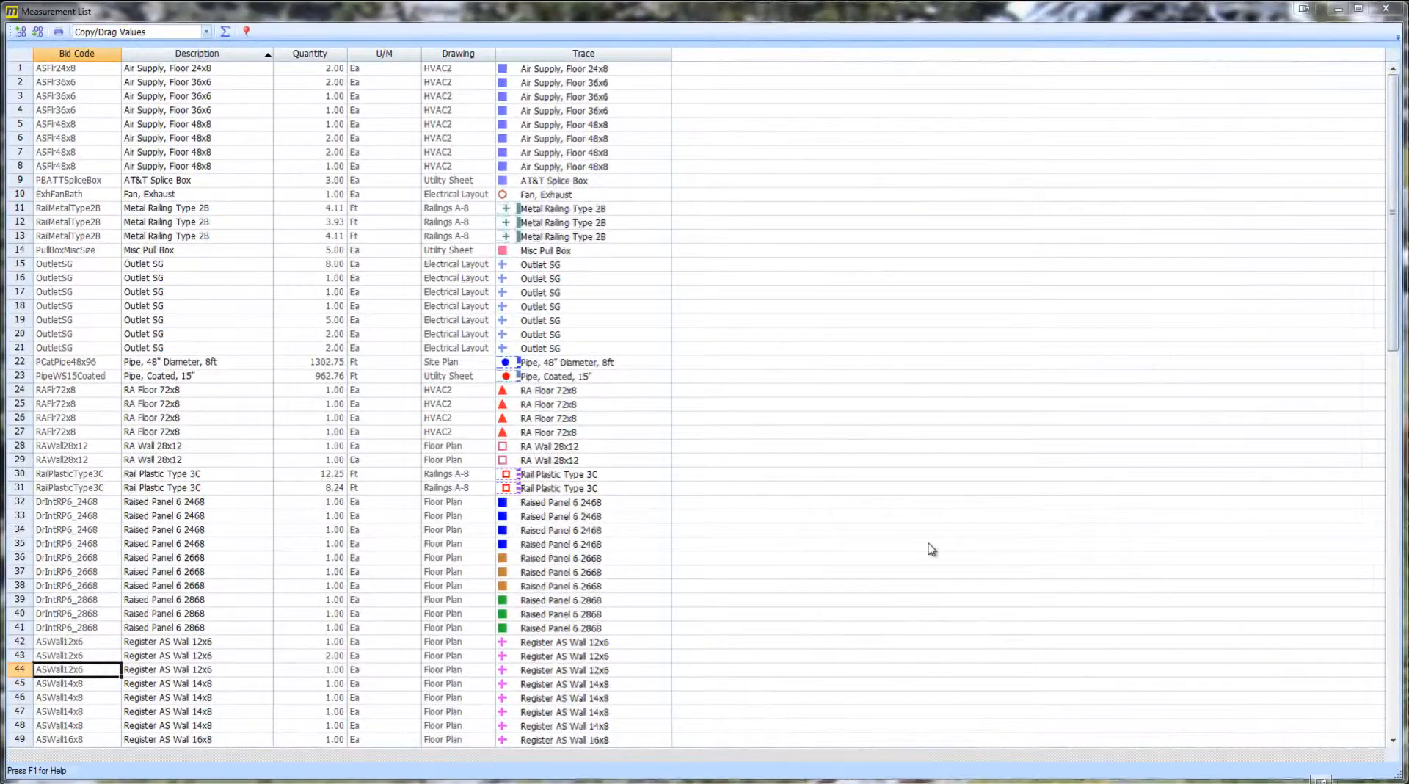
# - Browse the measurement list and load the Data Xfr column configuration for it
pyautogui.click(255, 396)
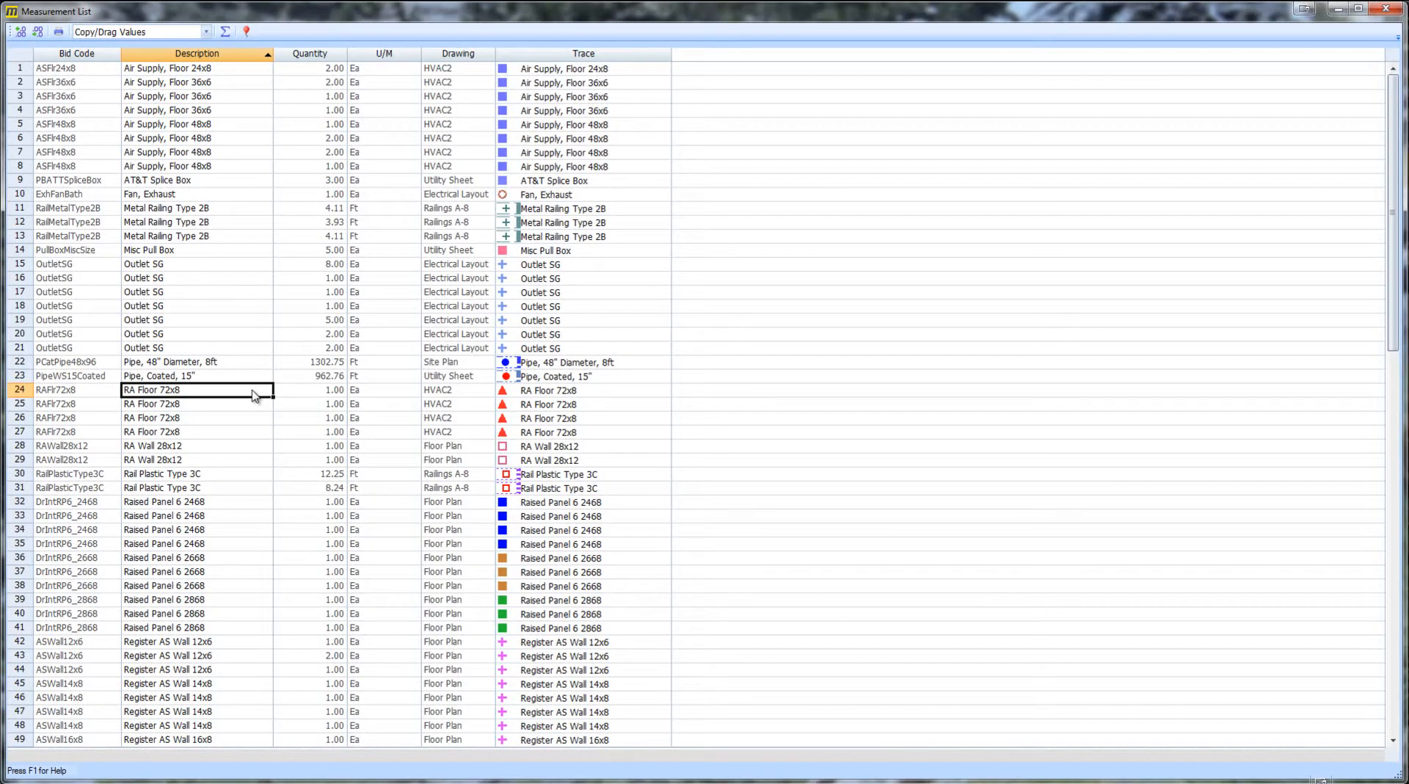
pyautogui.scroll(-5, 255, 396)
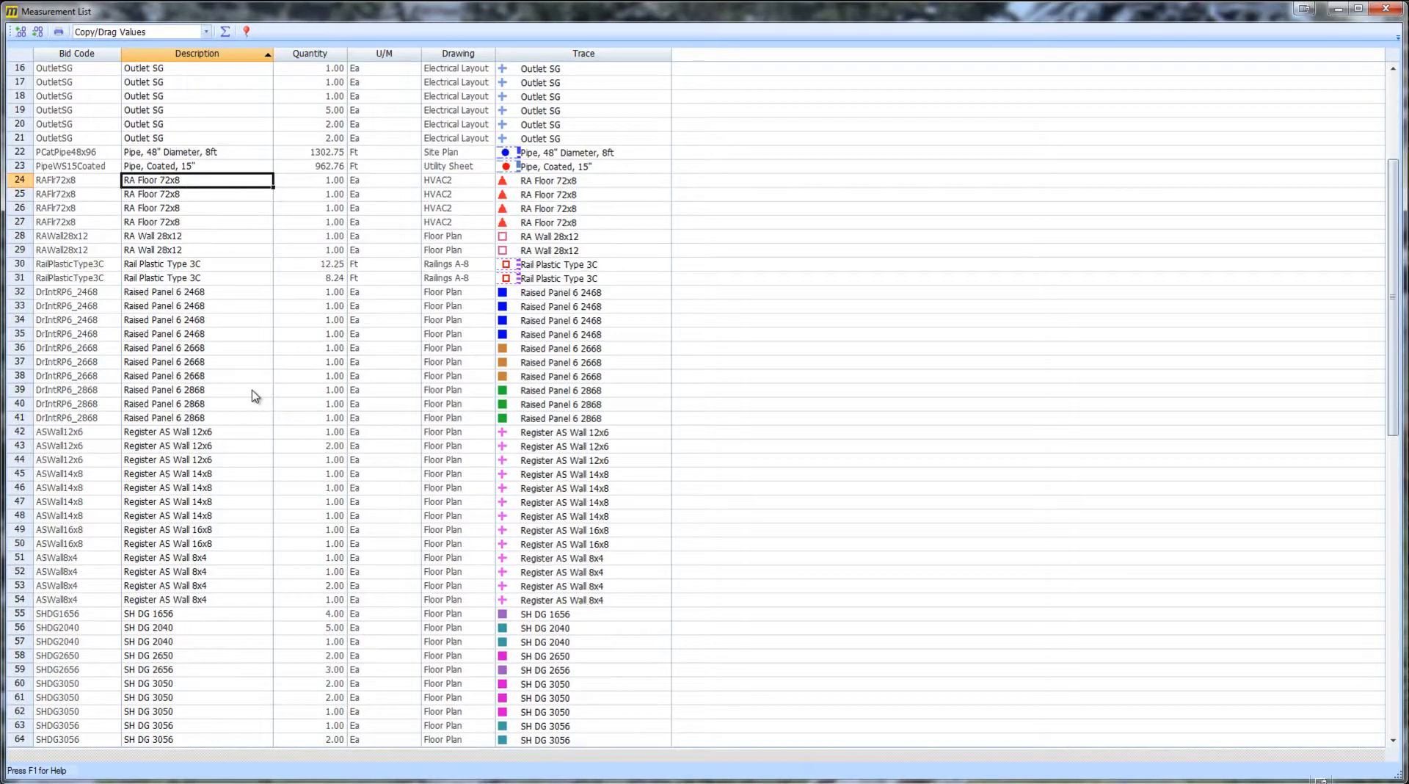
pyautogui.scroll(-5, 255, 397)
pyautogui.scroll(-5, 255, 397)
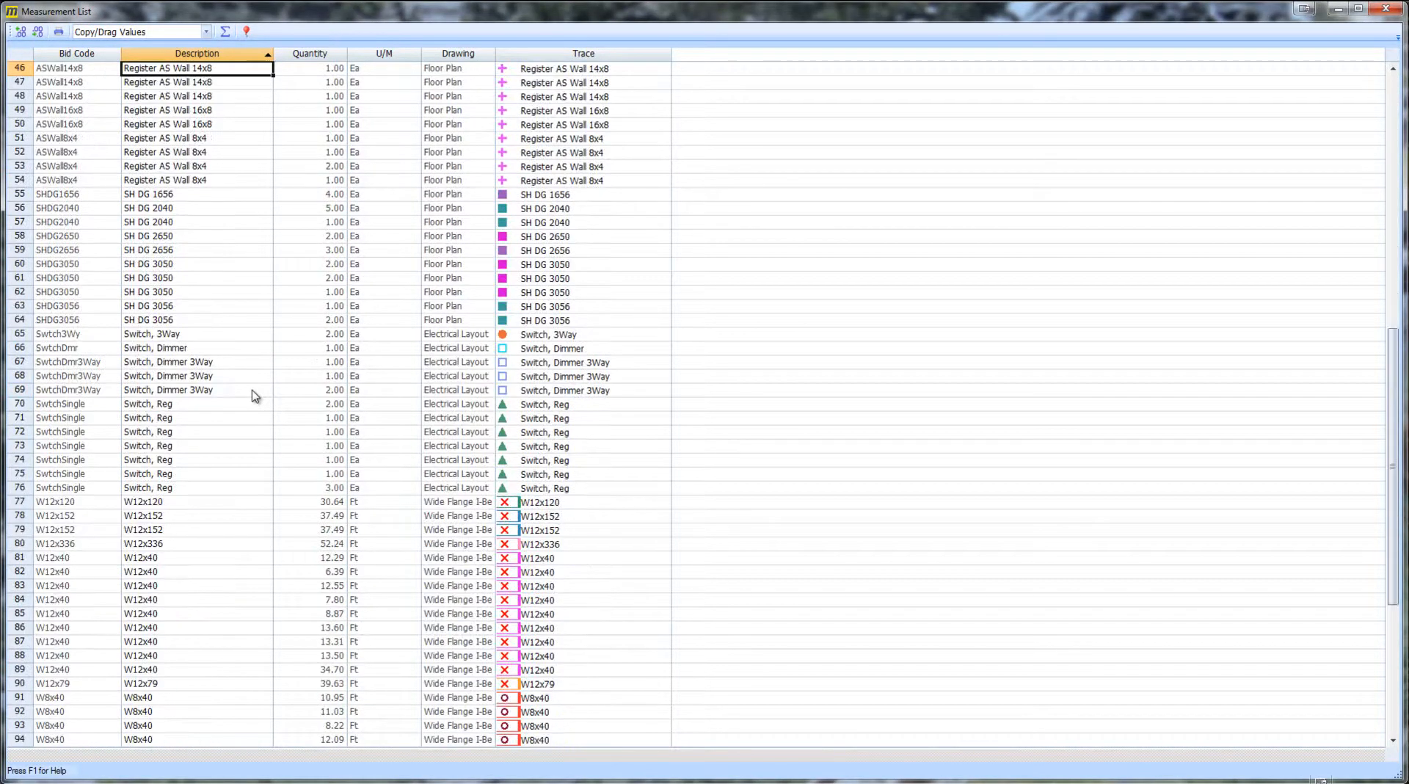
pyautogui.scroll(-8, 255, 396)
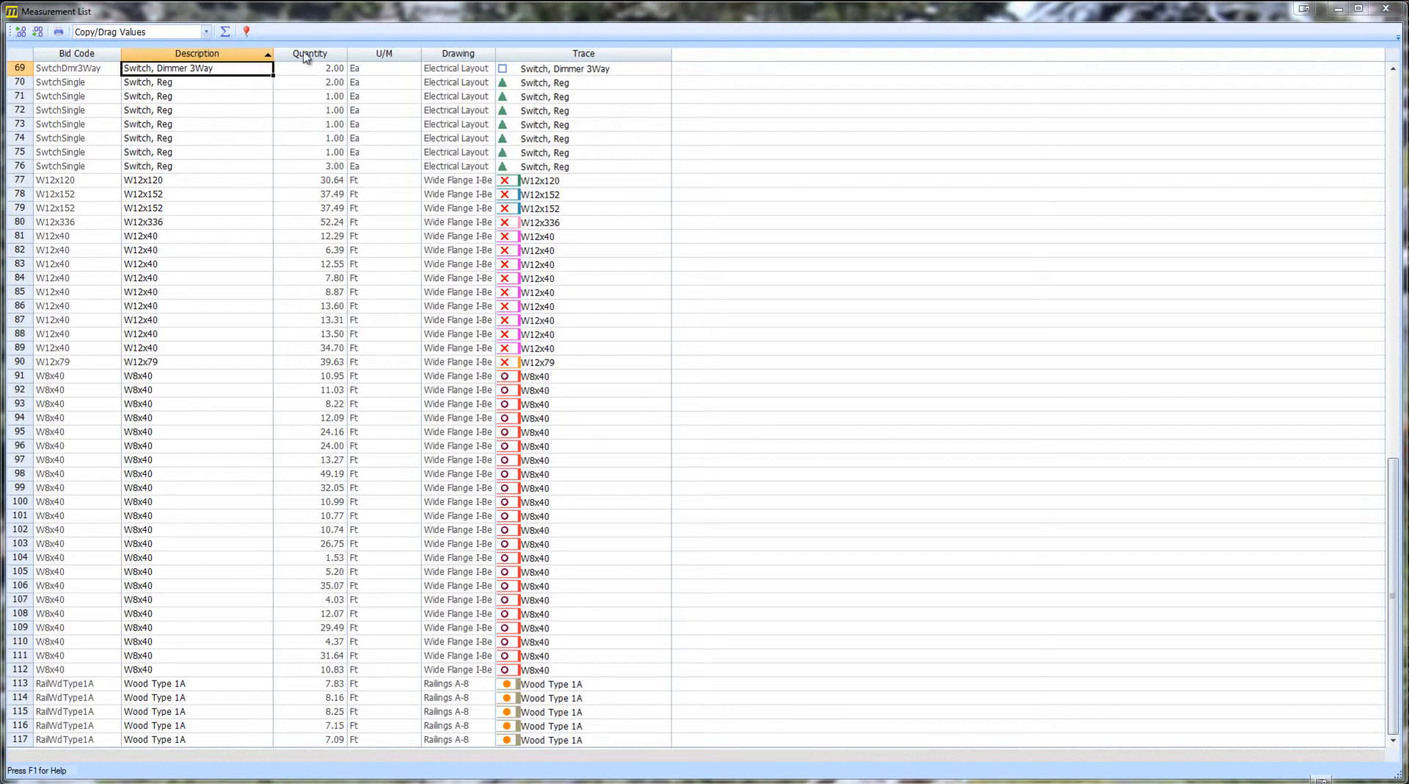
pyautogui.rightClick(250, 56)
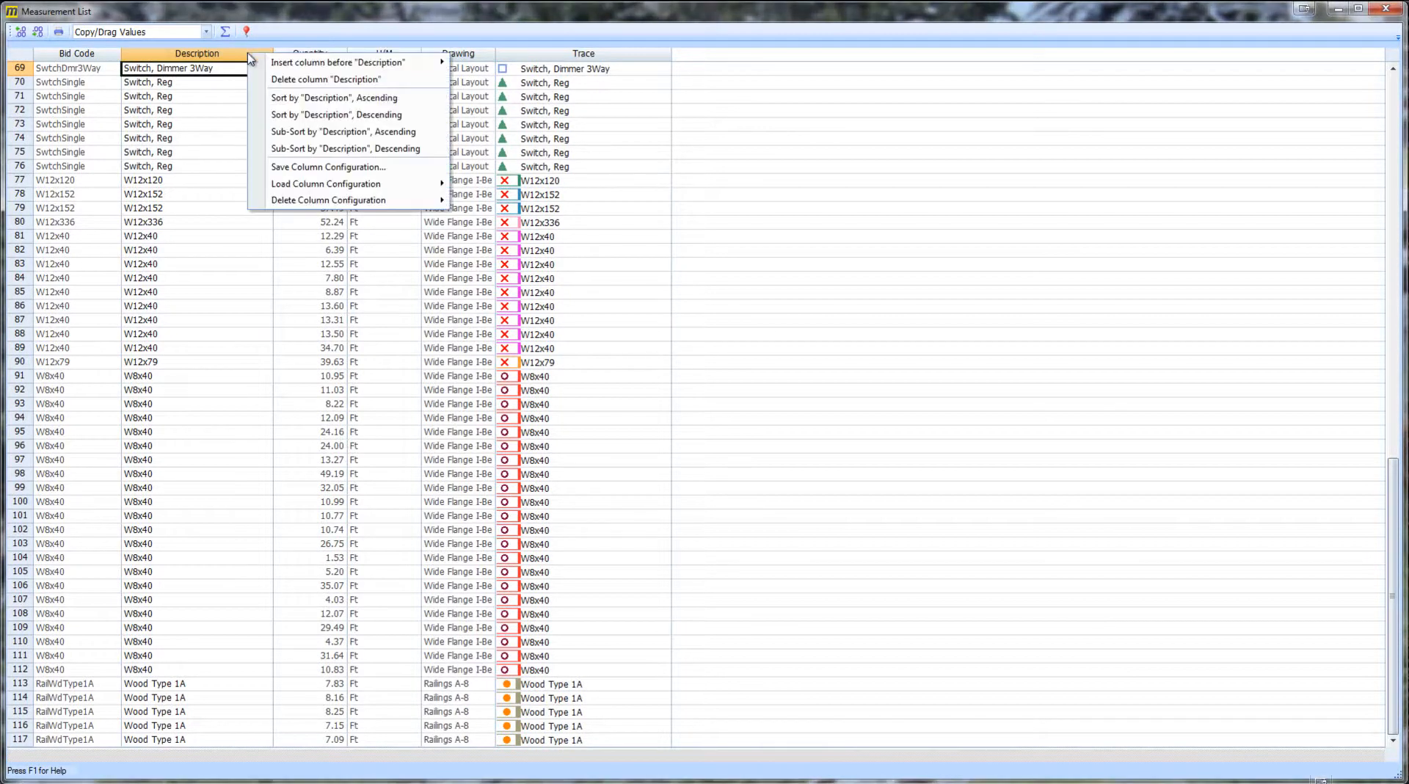
pyautogui.moveTo(294, 185)
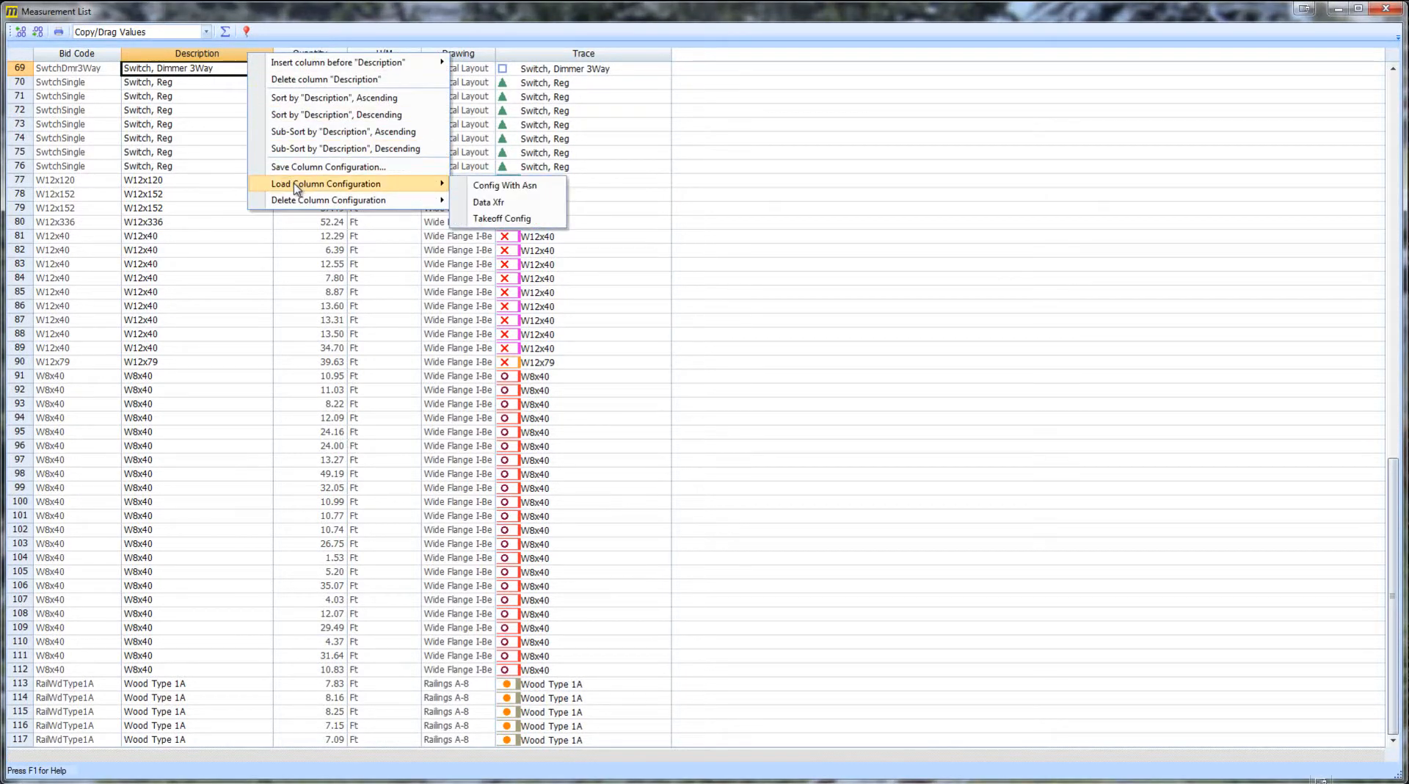
pyautogui.click(495, 203)
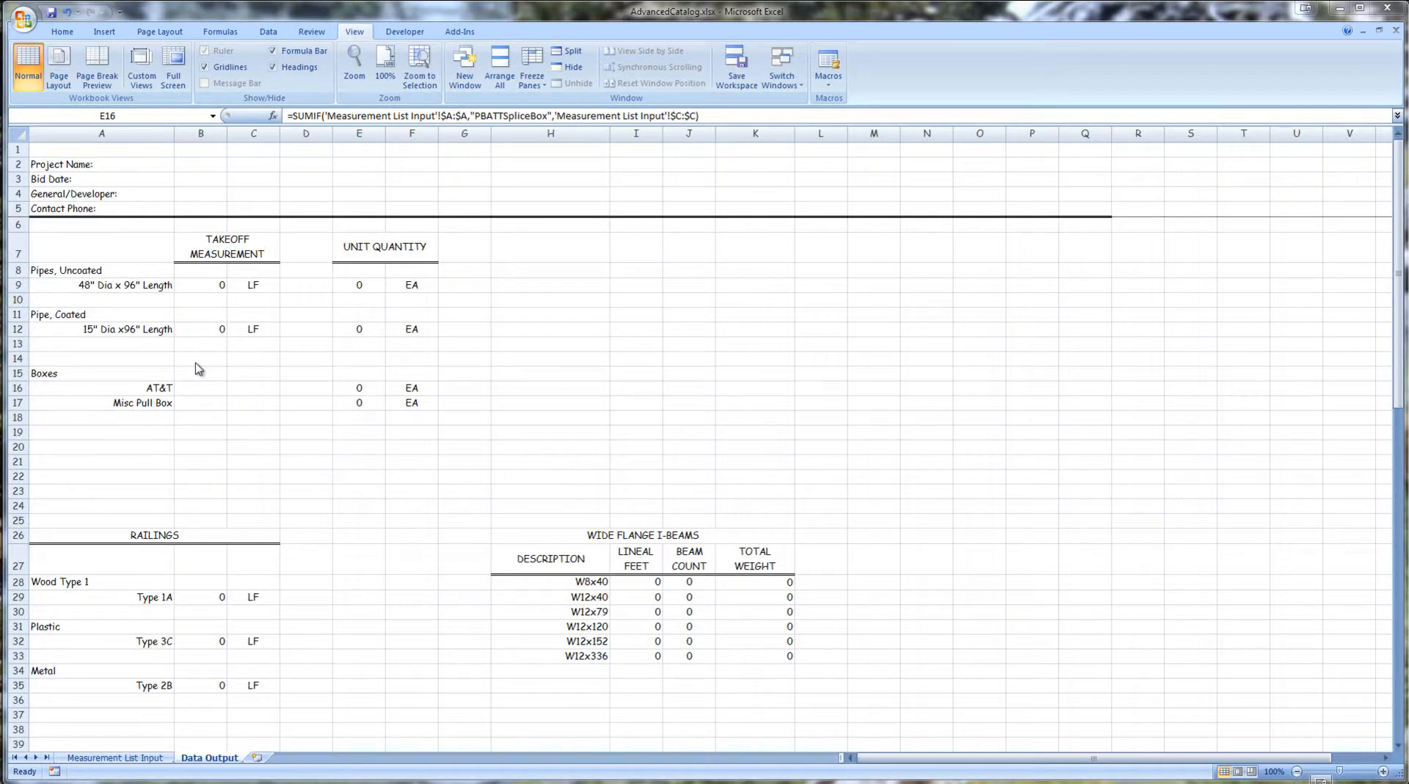
# - Examine the Excel workbook's Data Output summary sheet and its Measurement List Input sheet
pyautogui.scroll(-5, 195, 362)
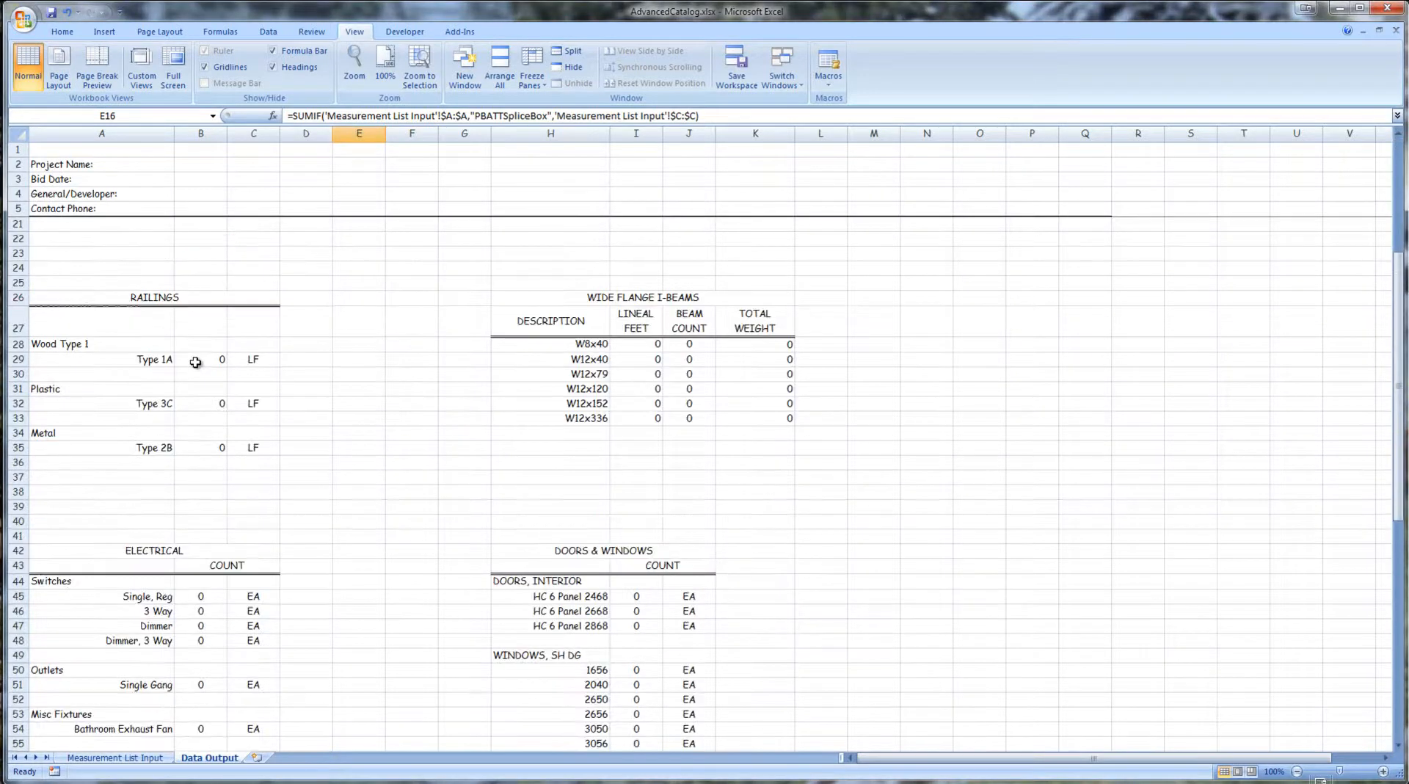
pyautogui.scroll(-5, 195, 362)
pyautogui.scroll(-5, 195, 362)
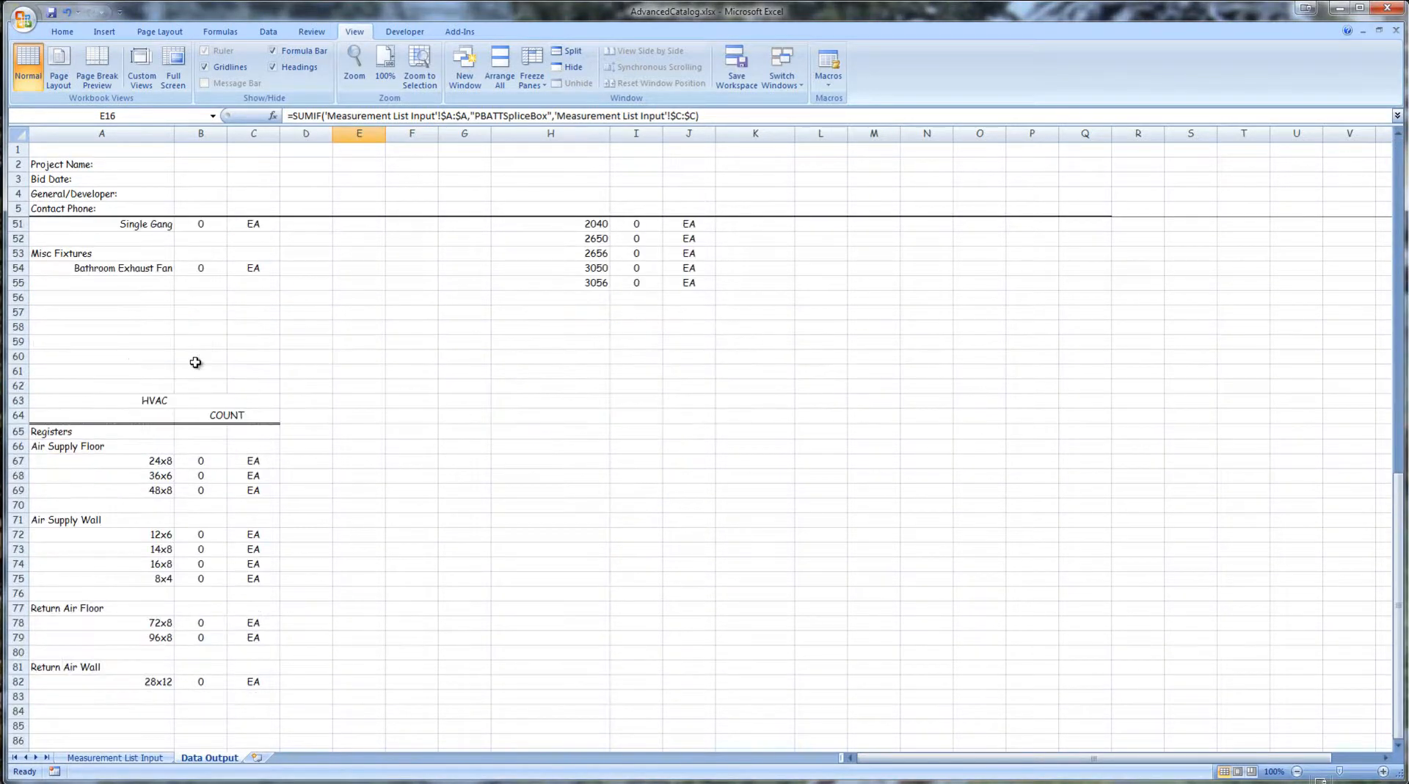
pyautogui.scroll(15, 195, 362)
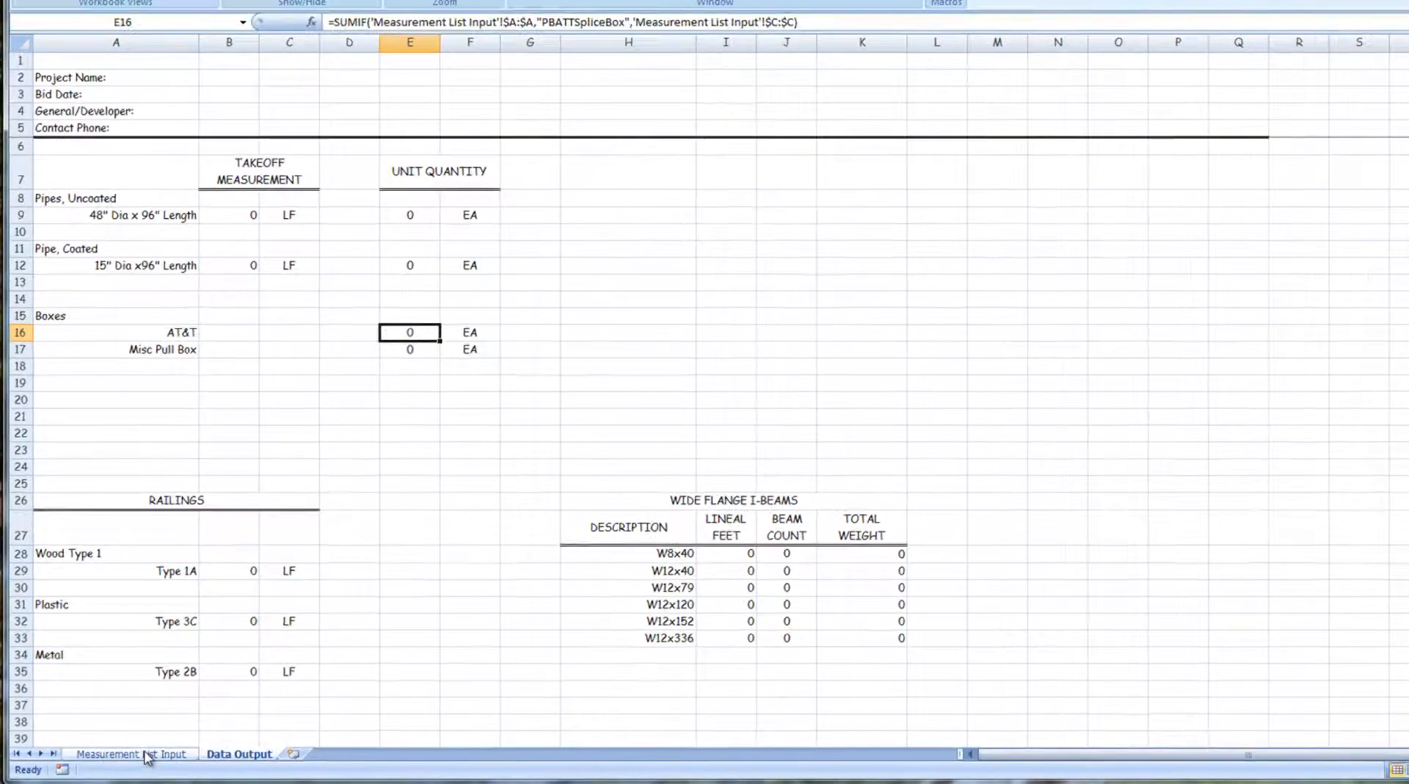
pyautogui.click(148, 755)
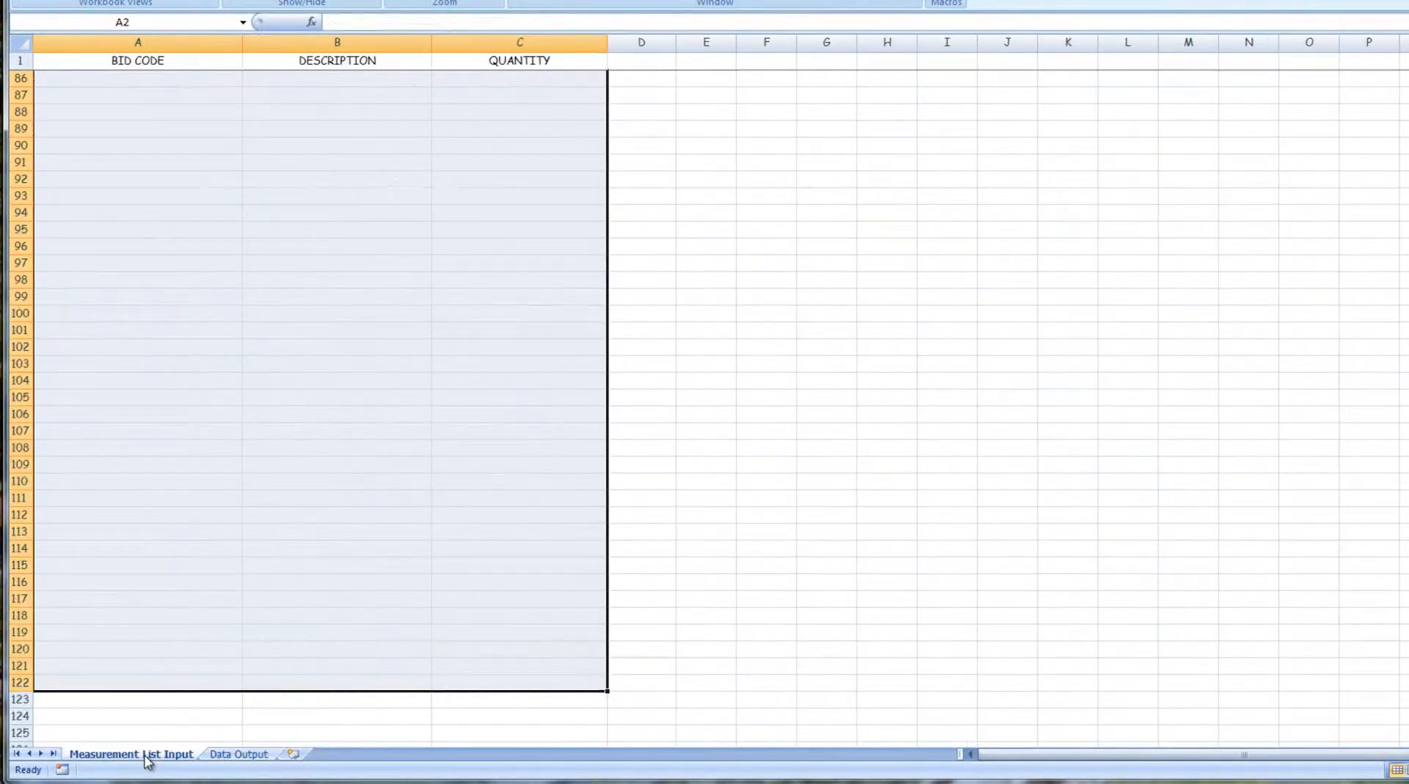
pyautogui.click(293, 713)
pyautogui.scroll(20, 342, 449)
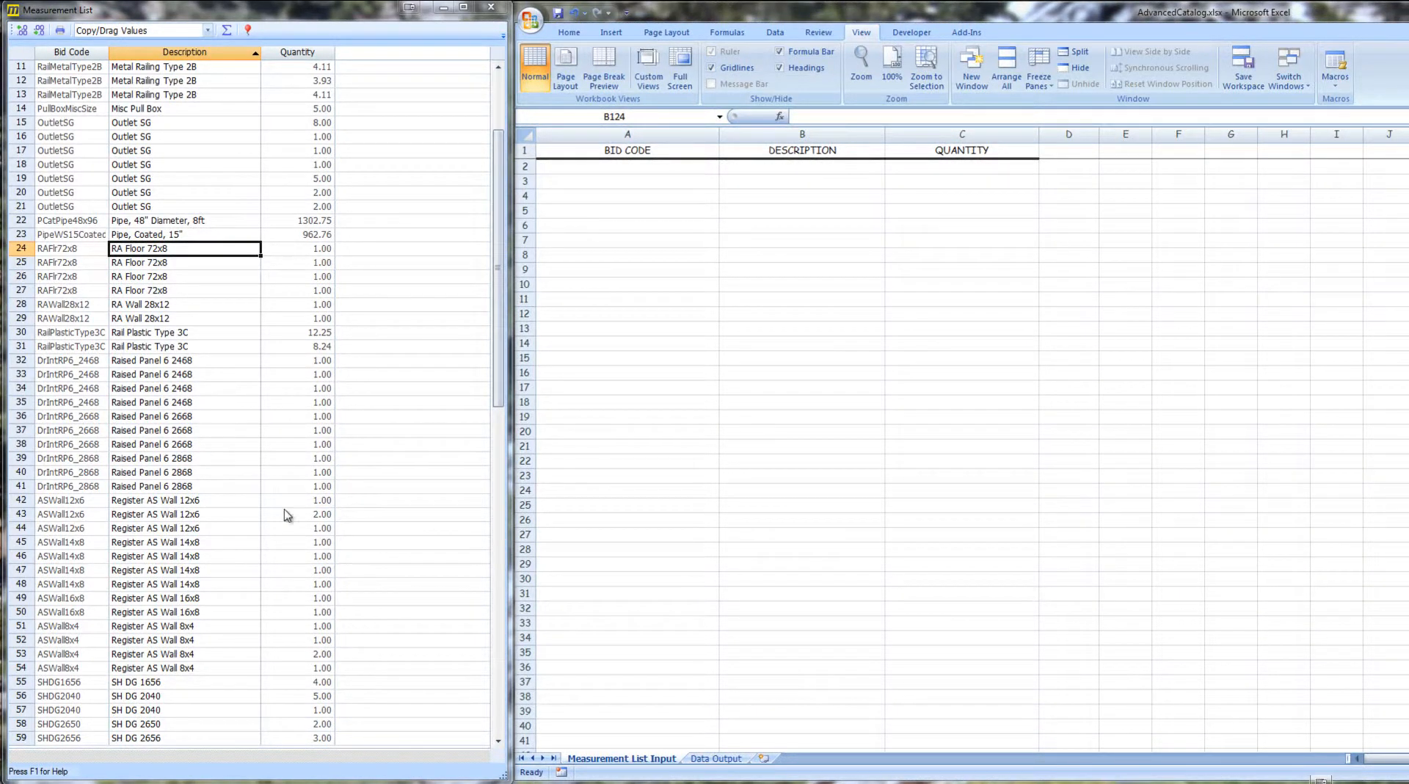
# - Select all measurement list rows from the first bid code to the last quantity and drag them into the Measurement List Input sheet
pyautogui.moveTo(498, 389); pyautogui.dragTo(505, 738)
pyautogui.click(321, 739)
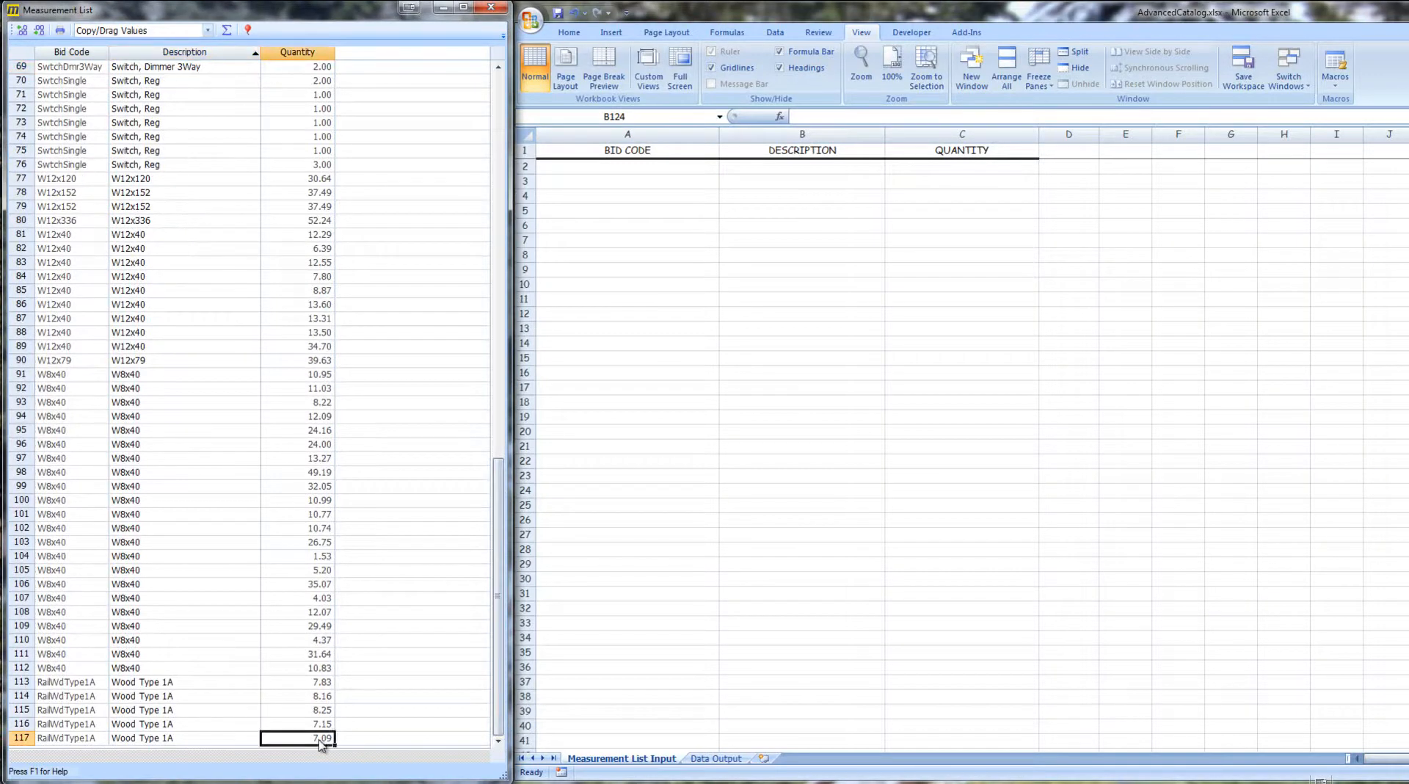
pyautogui.scroll(20, 324, 589)
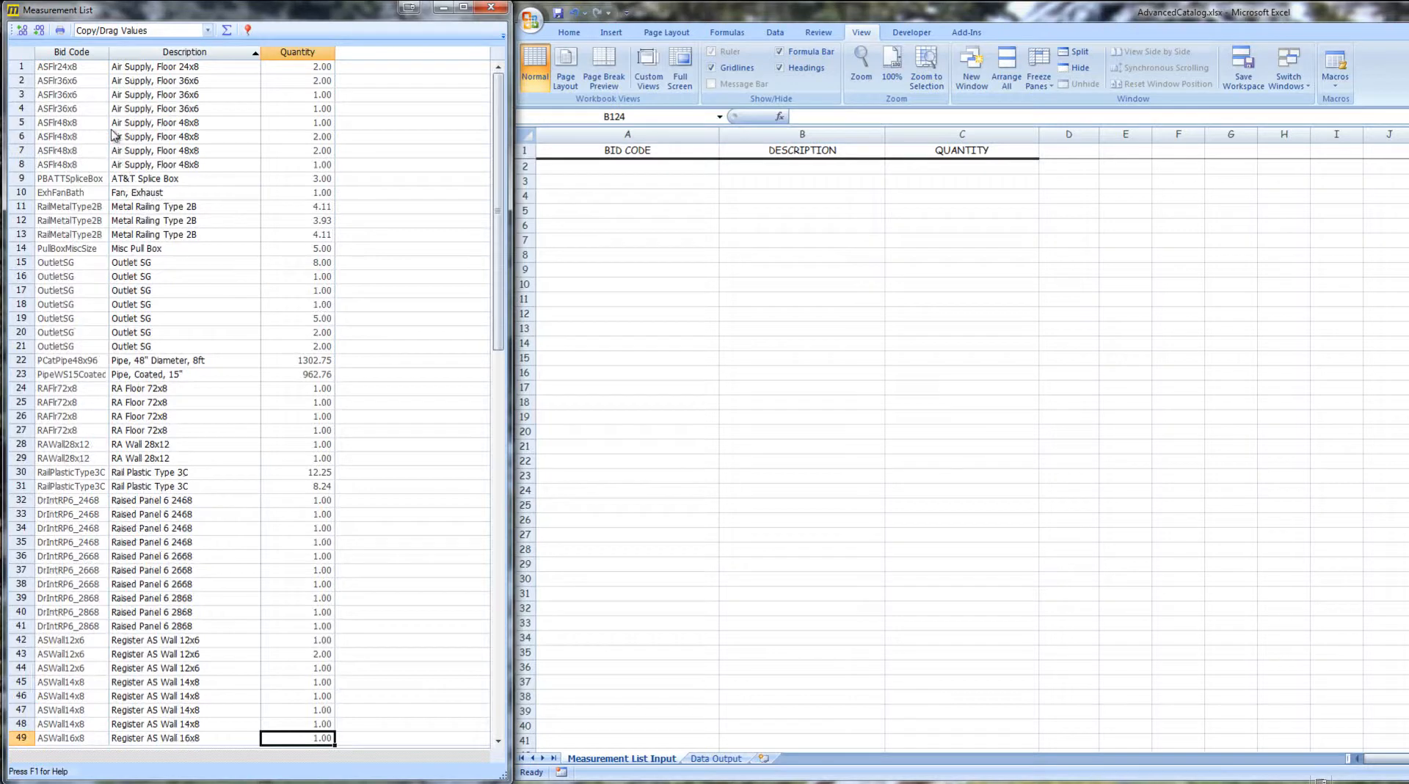
pyautogui.keyDown('shift'); pyautogui.click(66, 72); pyautogui.keyUp('shift')
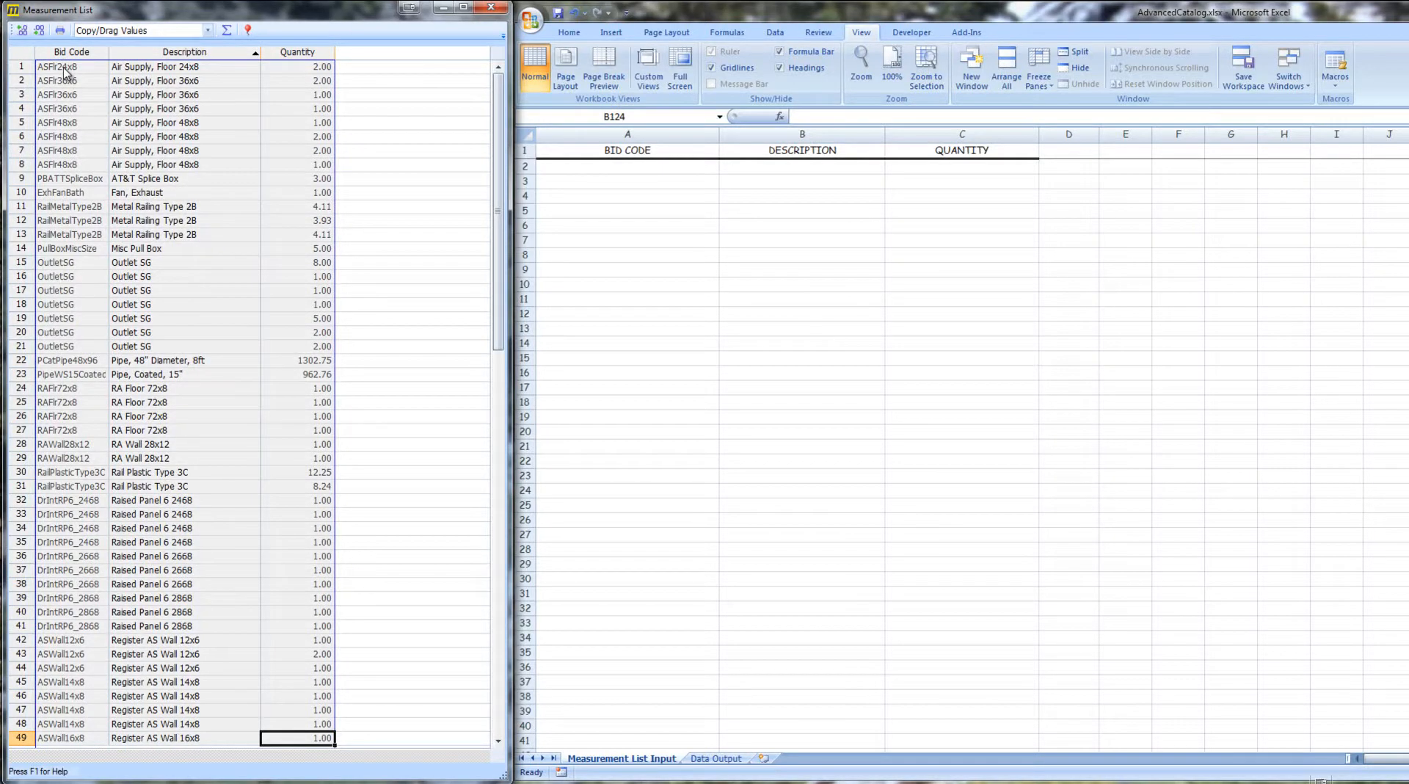
pyautogui.moveTo(66, 72); pyautogui.dragTo(557, 168)
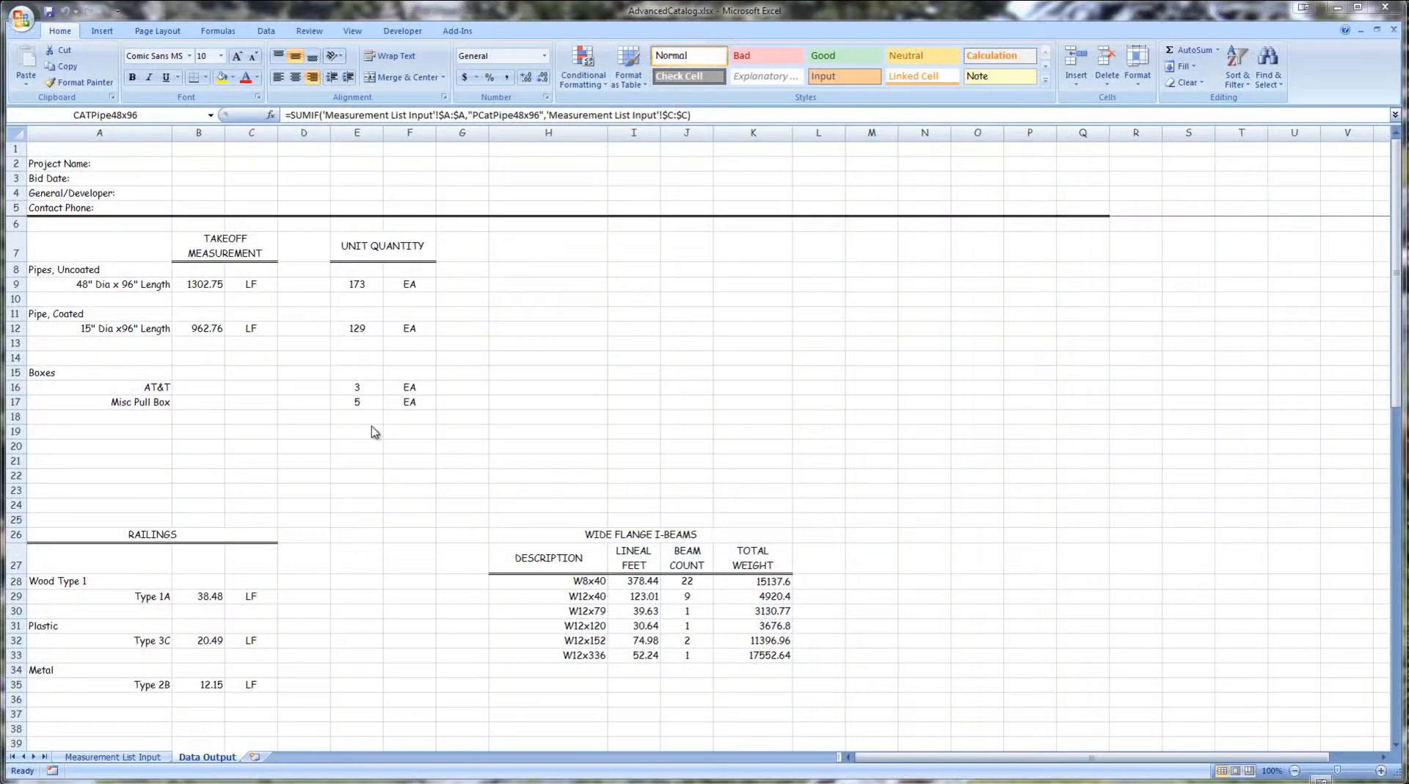
# - Inspect the formulas behind the pipe takeoff and unit quantity cells and the matching coated pipe row on the input sheet
pyautogui.click(194, 287)
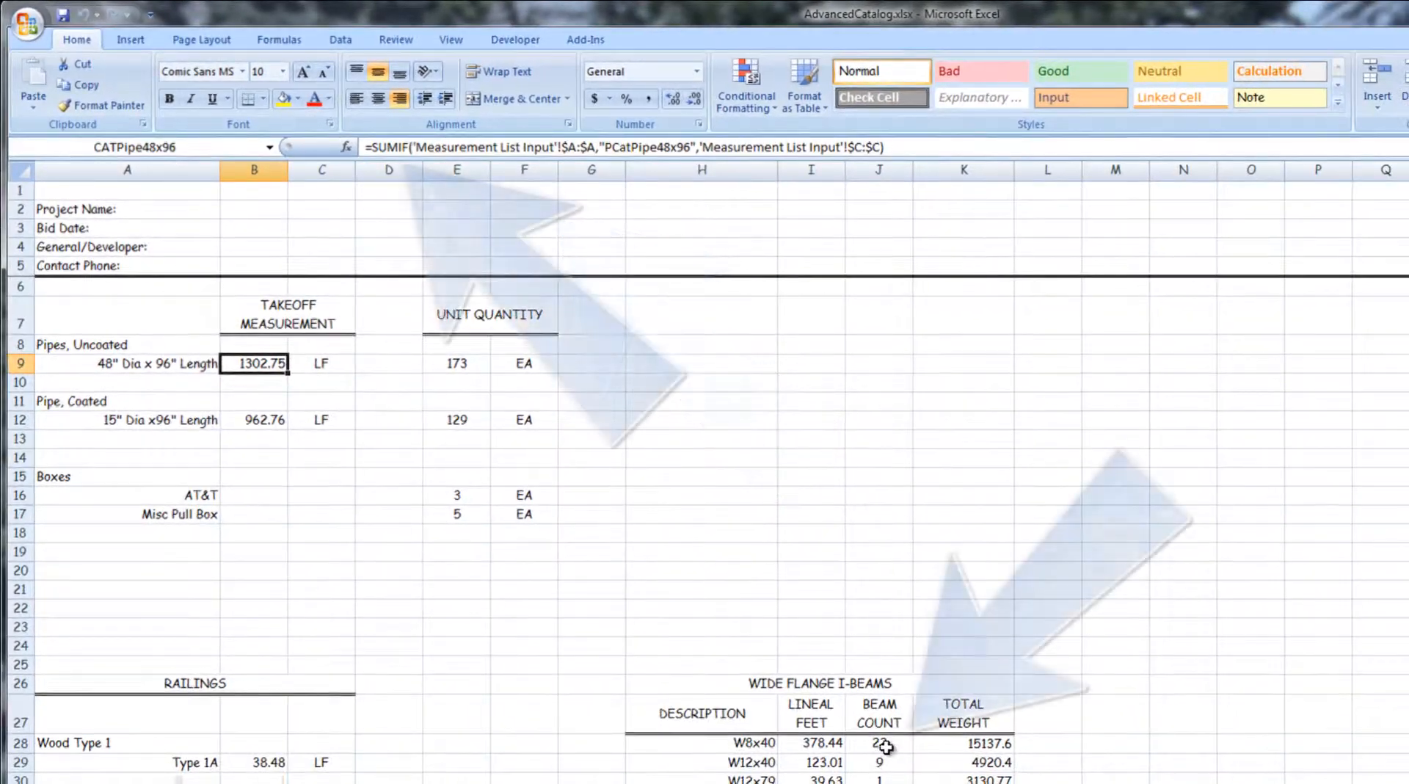
pyautogui.click(886, 746)
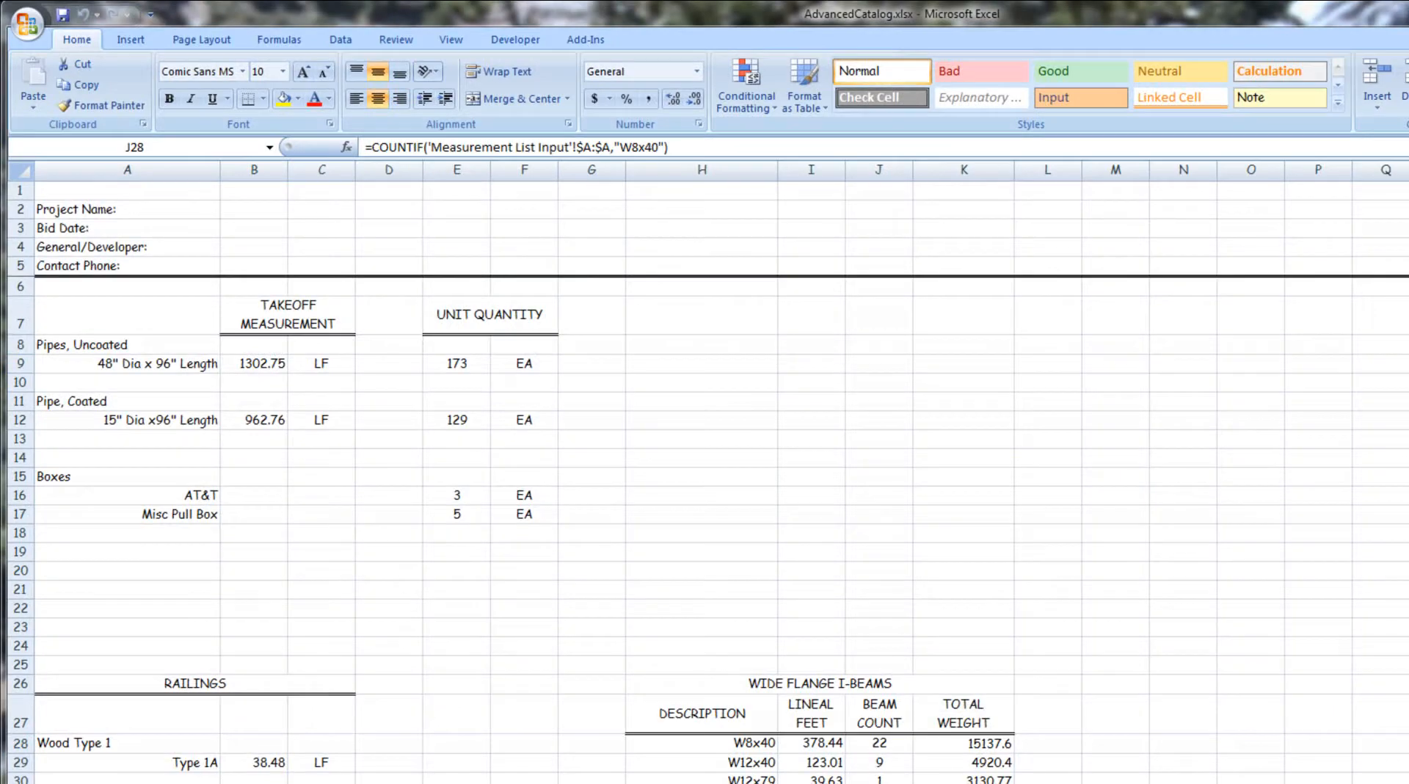
pyautogui.click(271, 424)
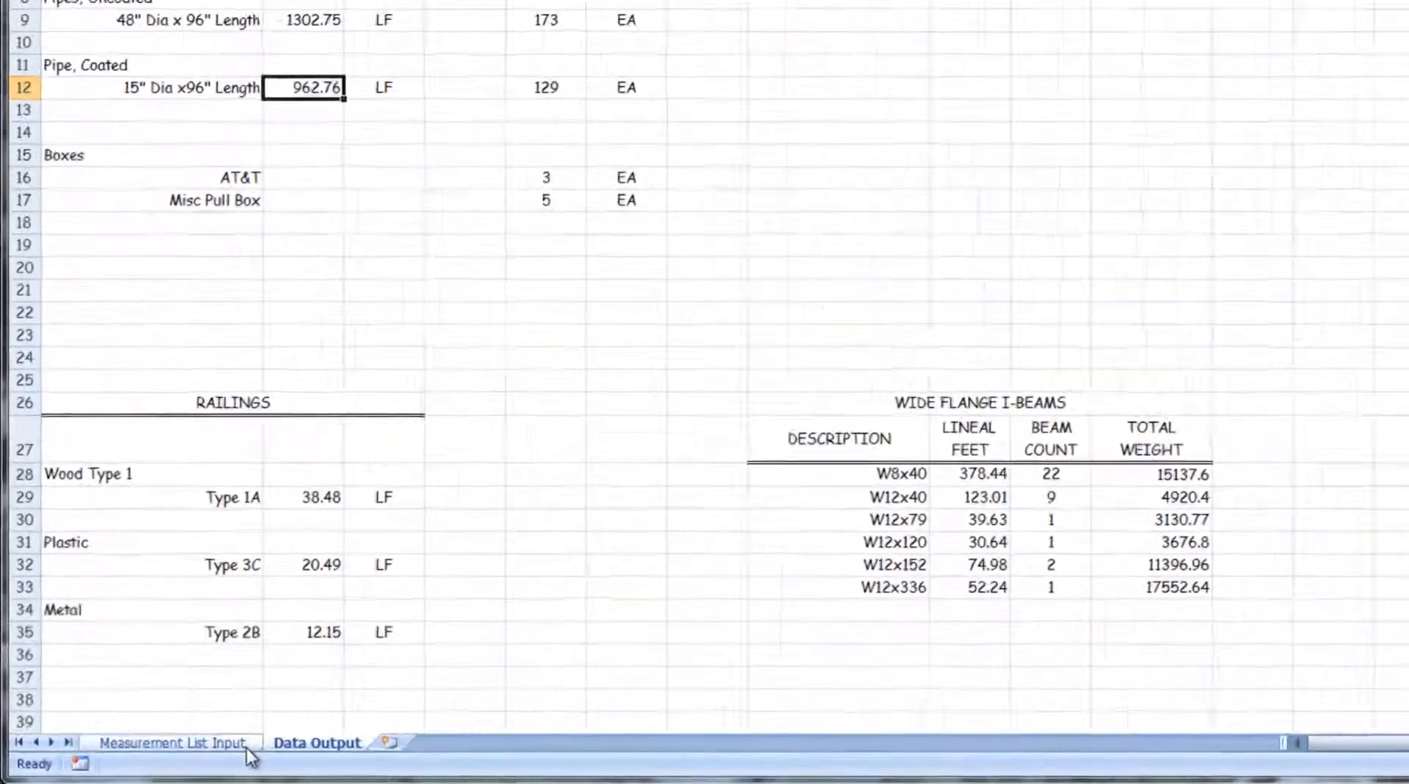
pyautogui.click(150, 756)
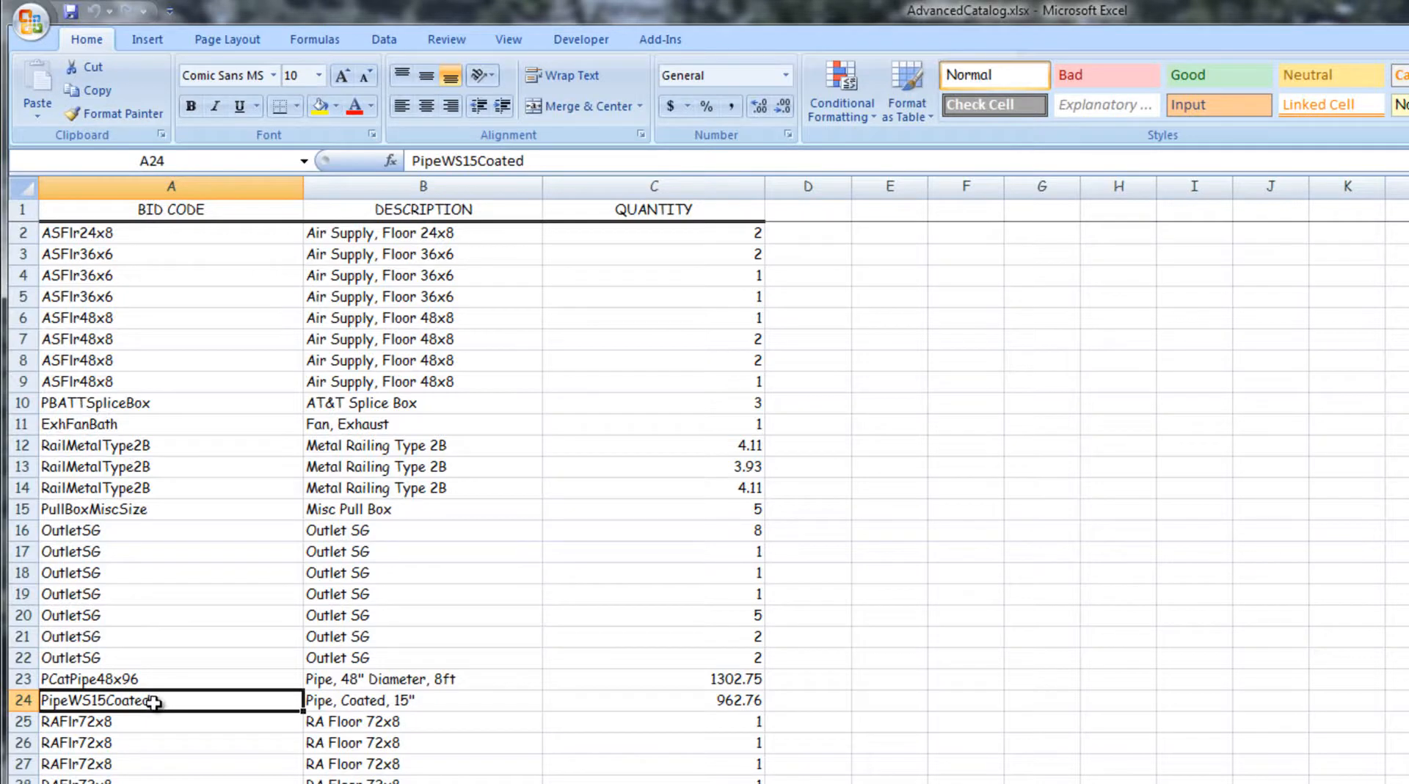
pyautogui.click(679, 700)
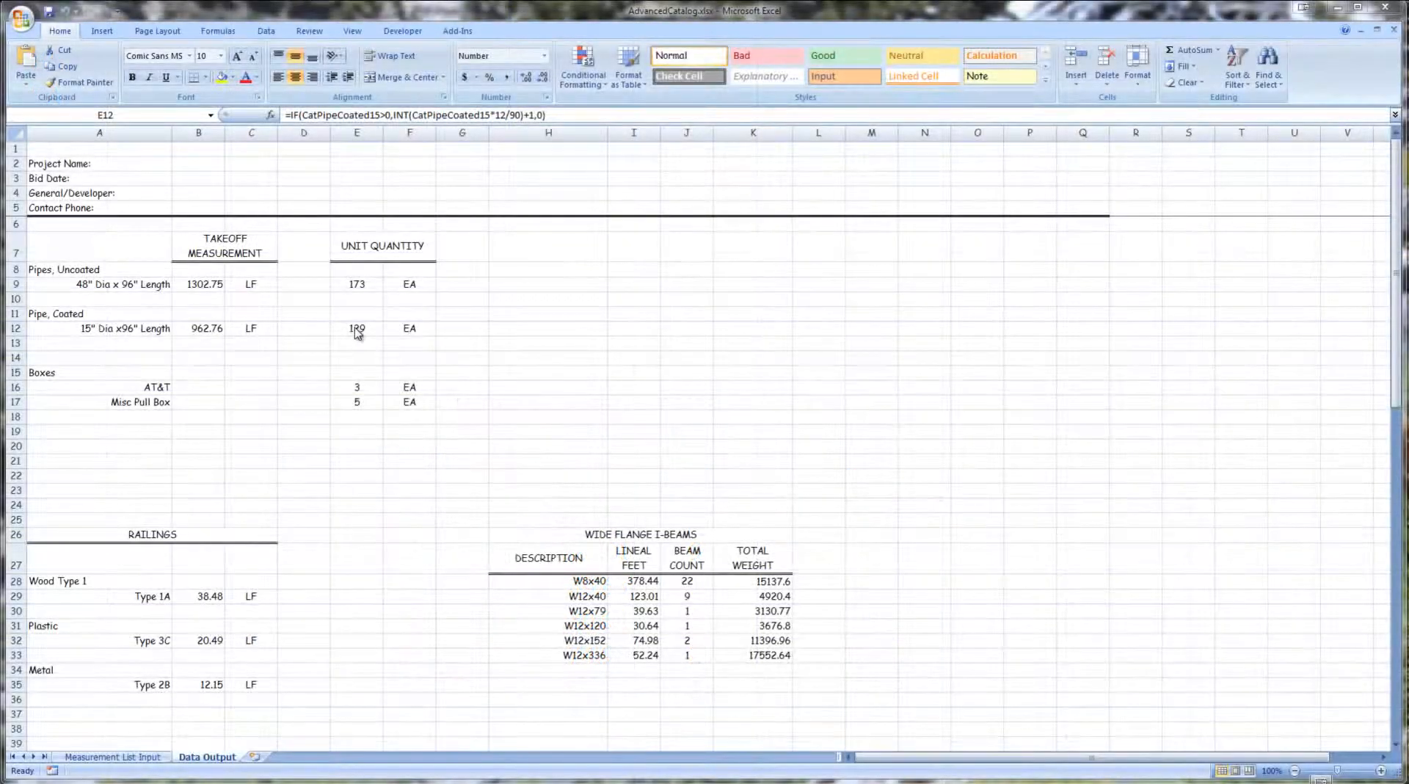
pyautogui.click(357, 328)
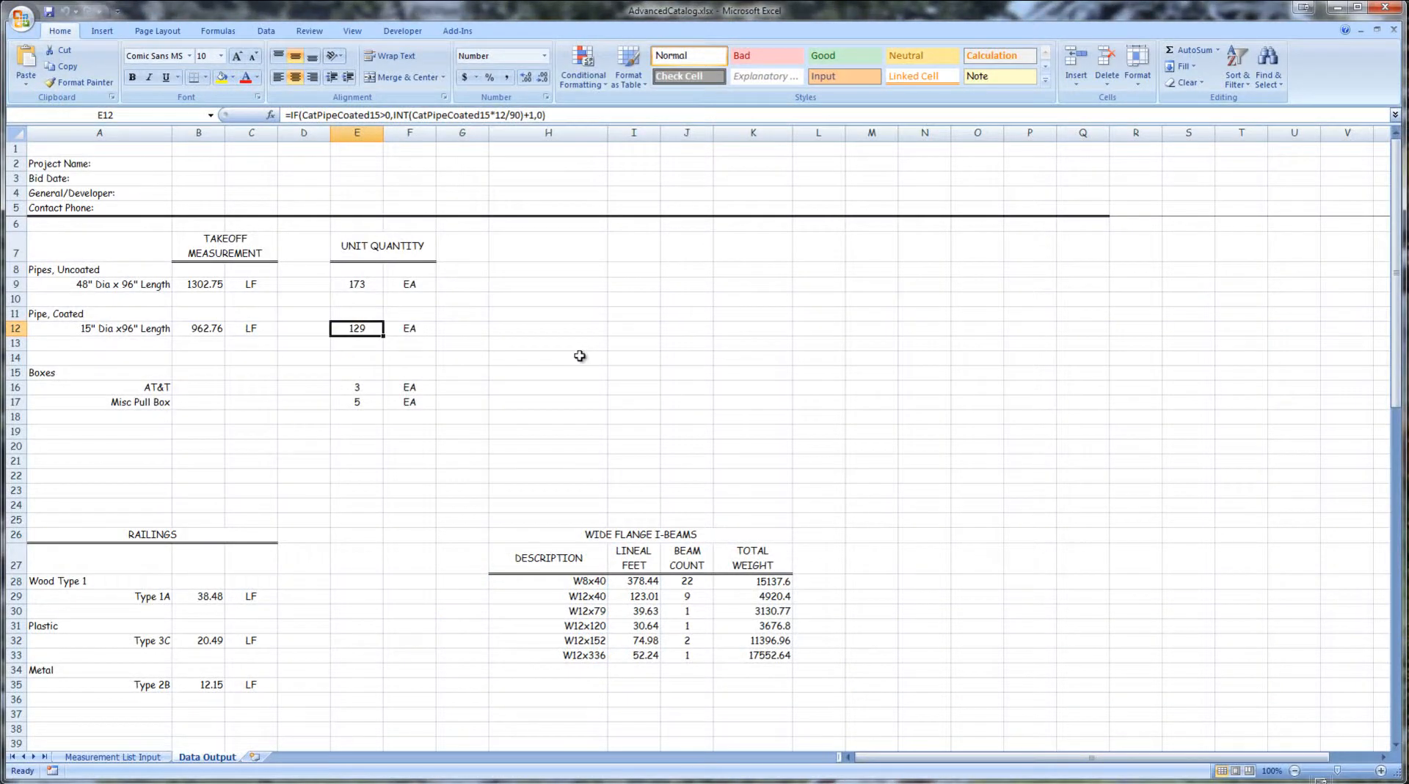